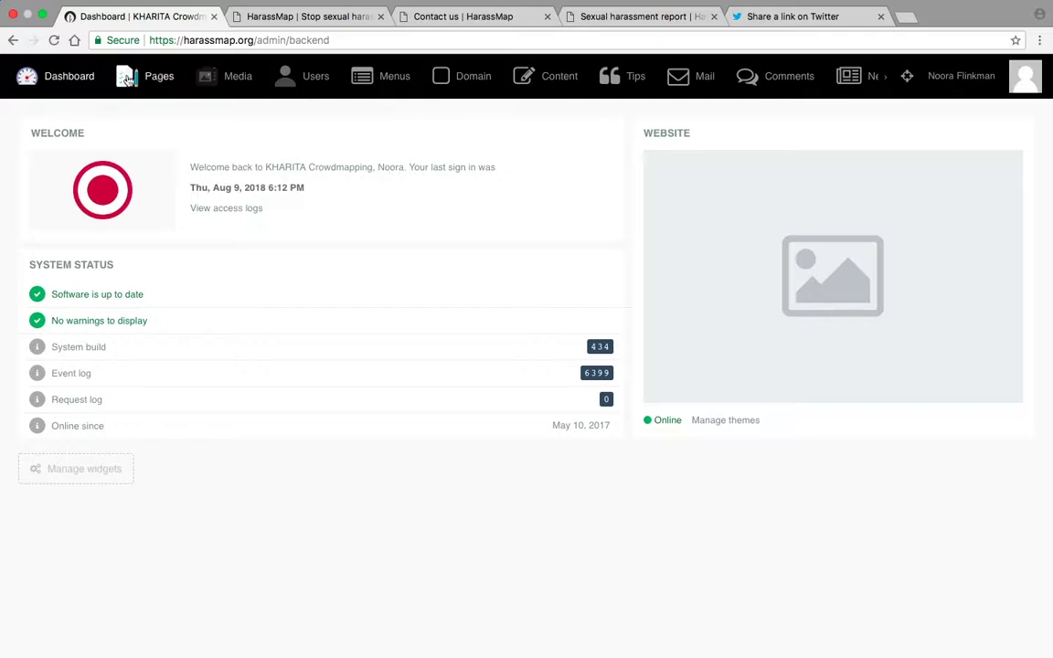
- Open the apptrafficcontrol.com domain record to view its settings
{"action": "left_click", "coordinate": [465, 84]}
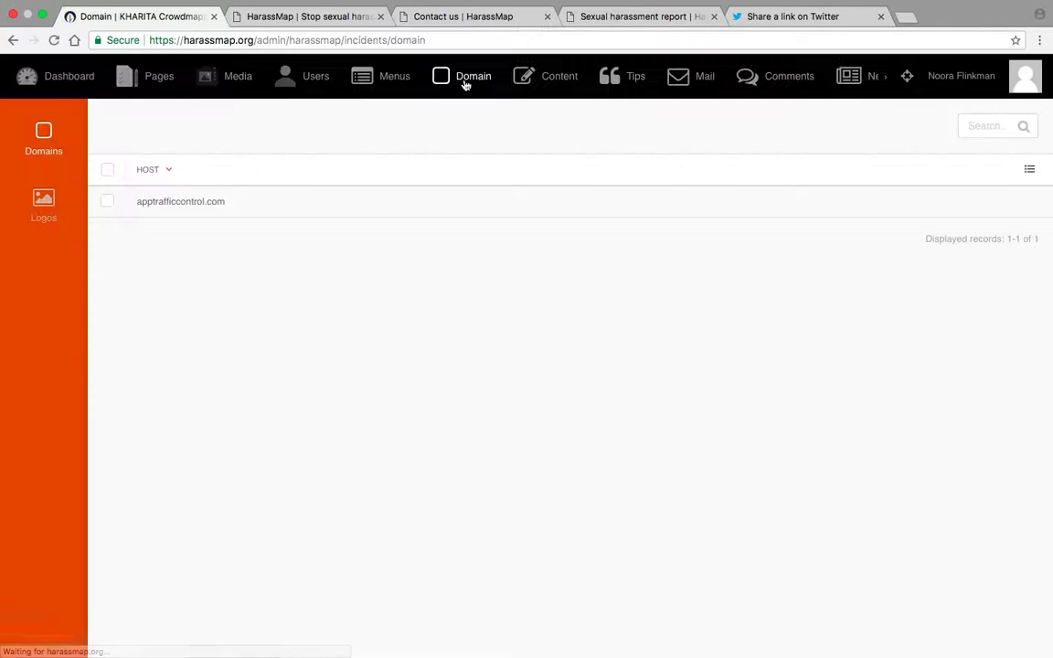
{"action": "left_click", "coordinate": [316, 203]}
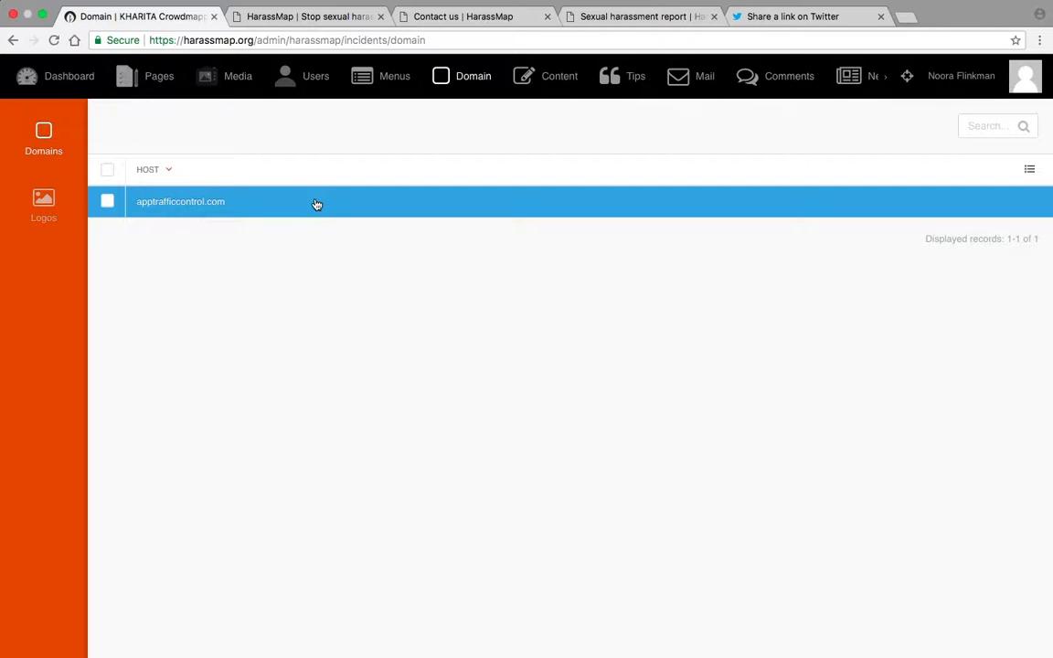
{"action": "left_click", "coordinate": [212, 203]}
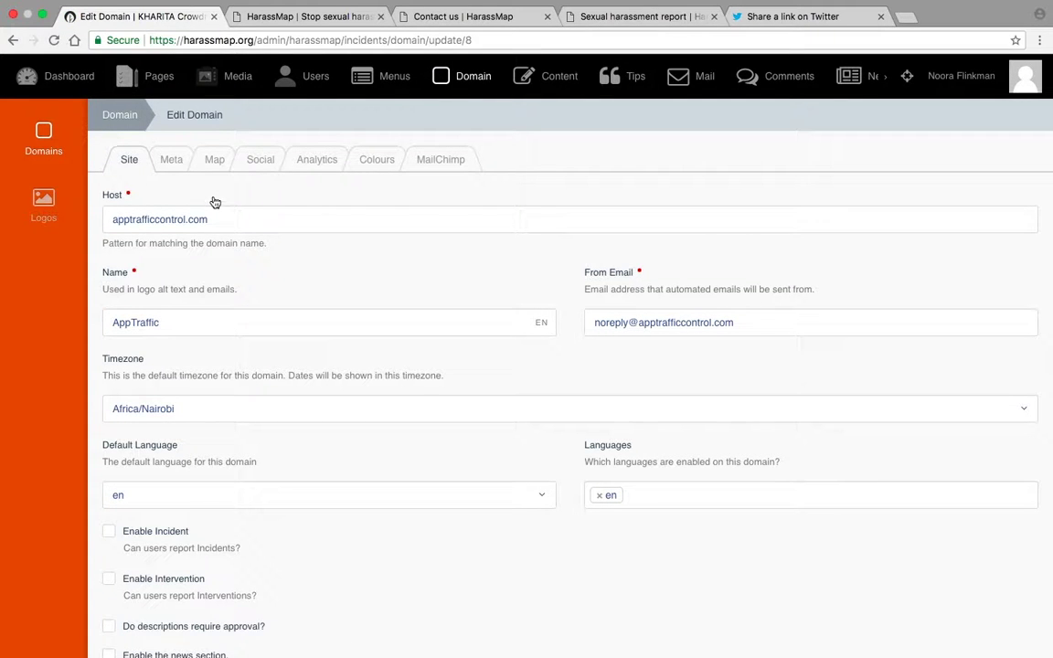
- Open the existing apptrafficcontrol.com logo record and choose Desktop as its logo position
{"action": "left_click", "coordinate": [46, 199]}
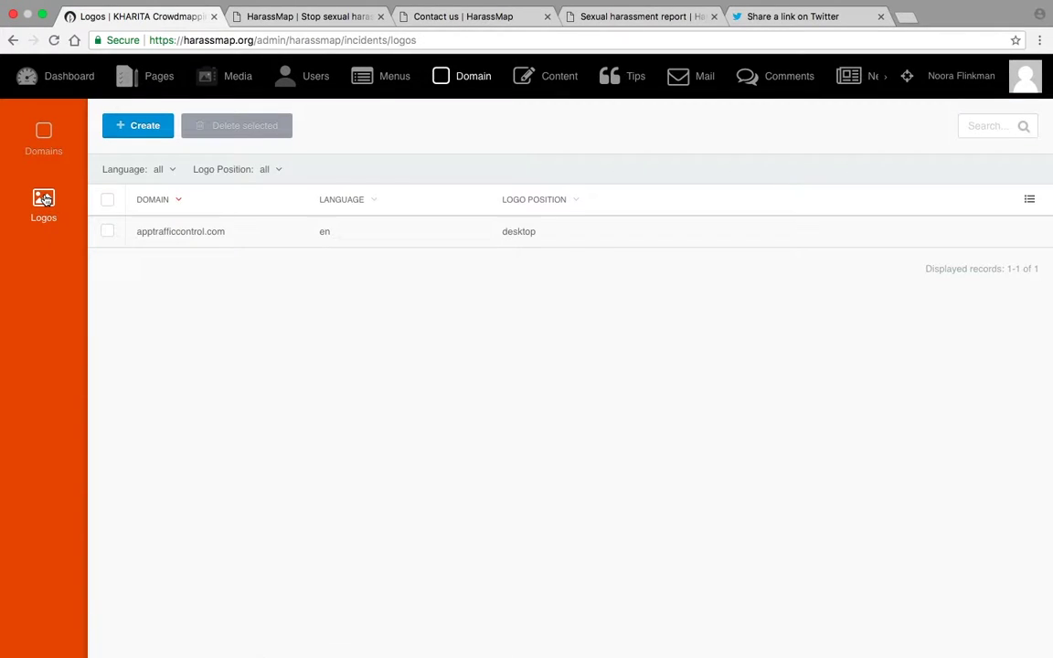
{"action": "left_click", "coordinate": [219, 243]}
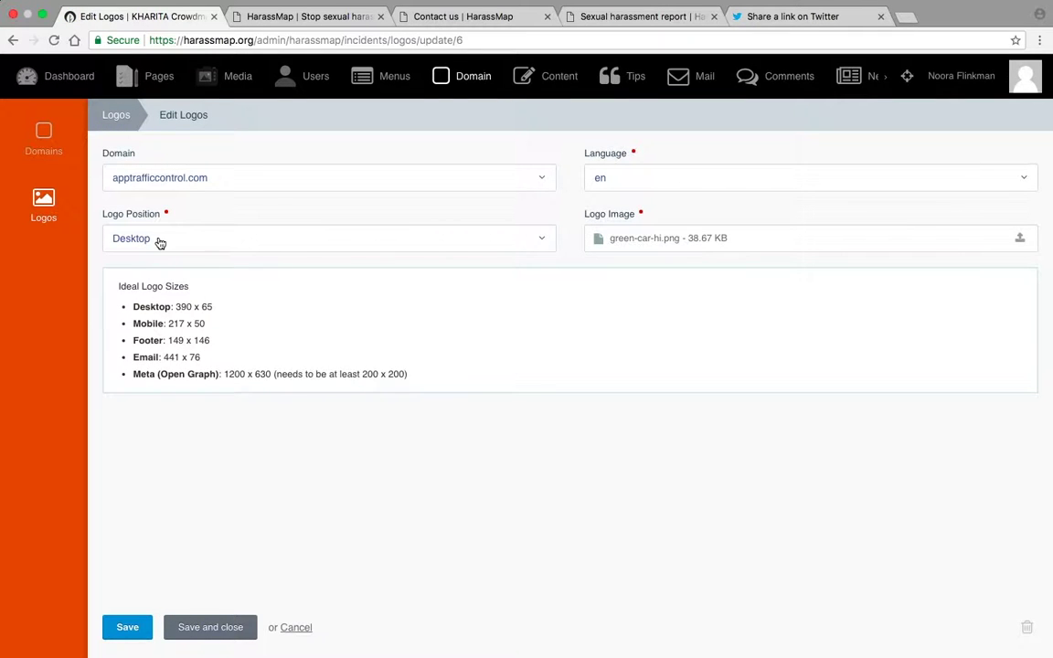
{"action": "left_click", "coordinate": [496, 242]}
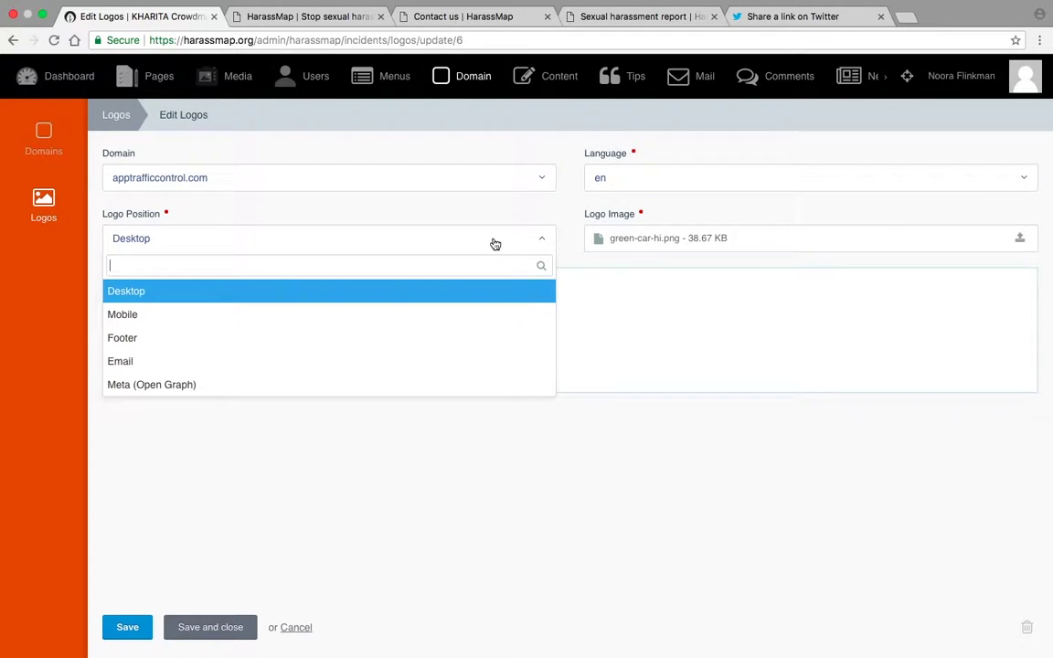
{"action": "left_click", "coordinate": [345, 294]}
{"action": "mouse_move", "coordinate": [933, 238]}
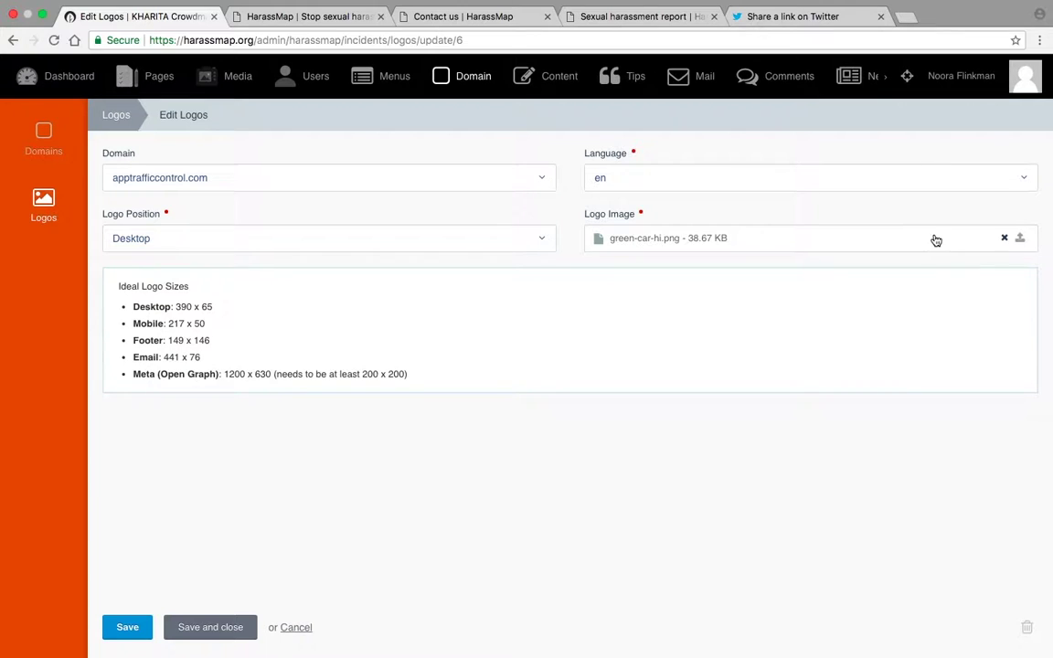
{"action": "left_click", "coordinate": [1019, 240]}
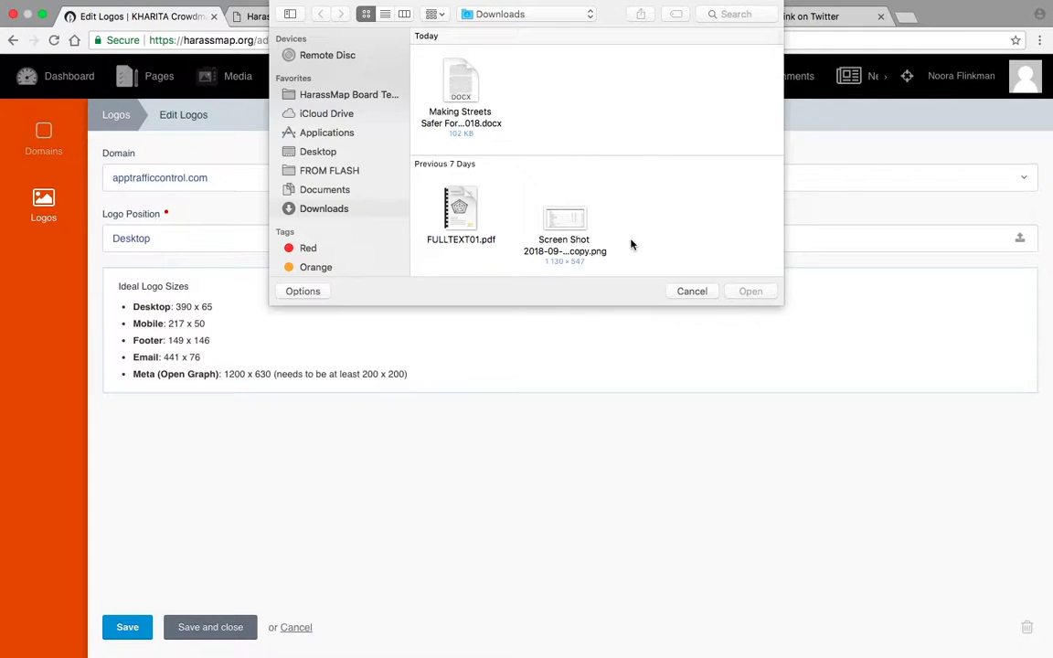
{"action": "left_click", "coordinate": [692, 291]}
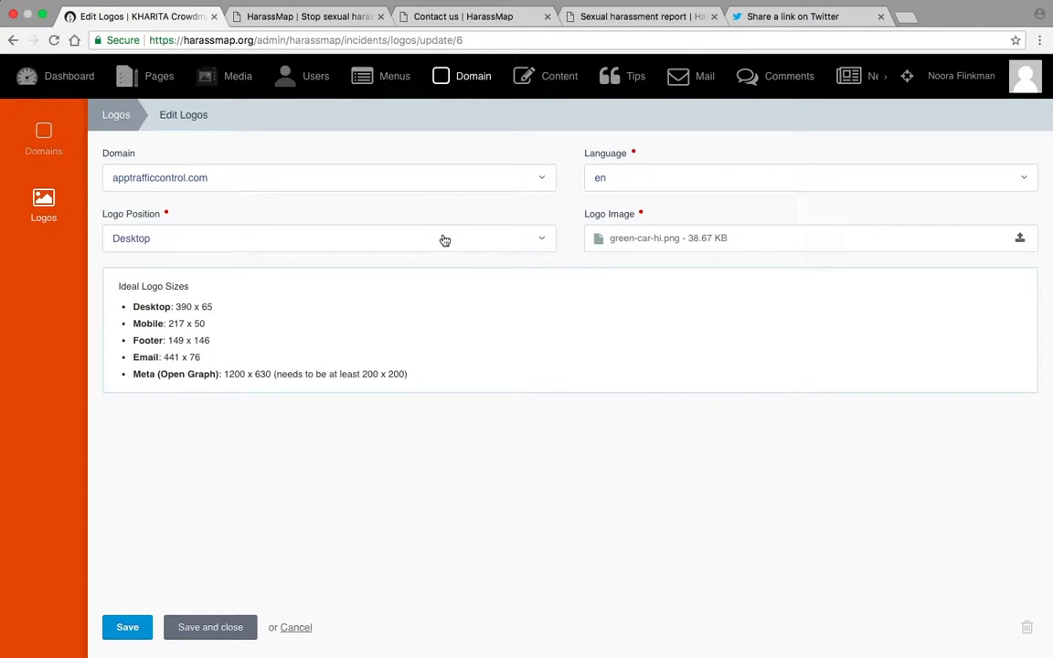
- Set the logo position to Footer, check the available logo languages, and save the record
{"action": "left_click", "coordinate": [445, 240]}
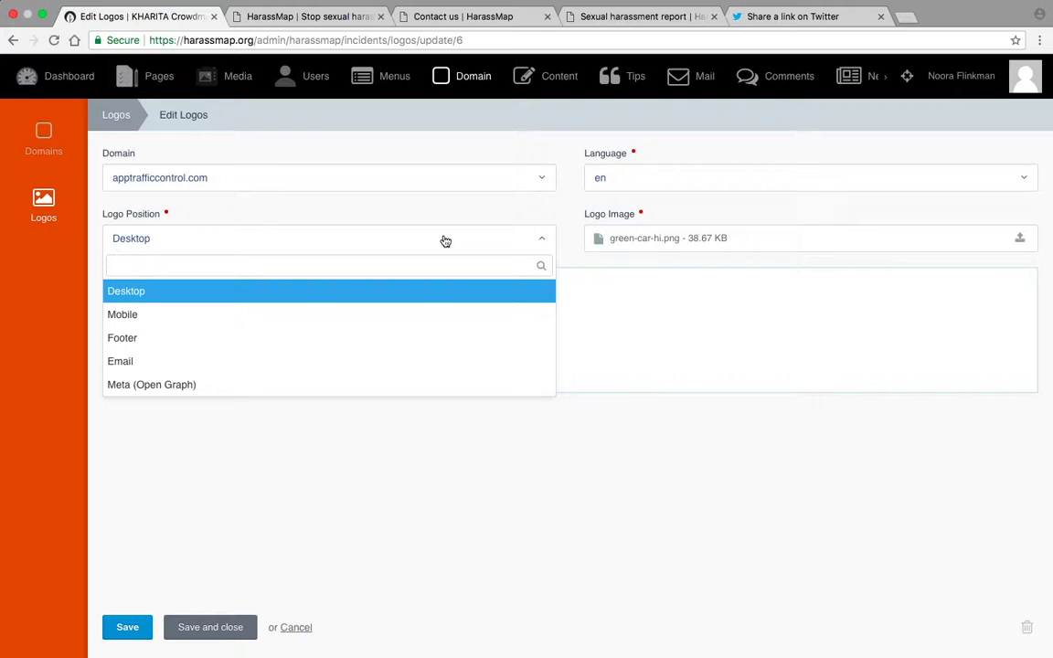
{"action": "left_click", "coordinate": [280, 346]}
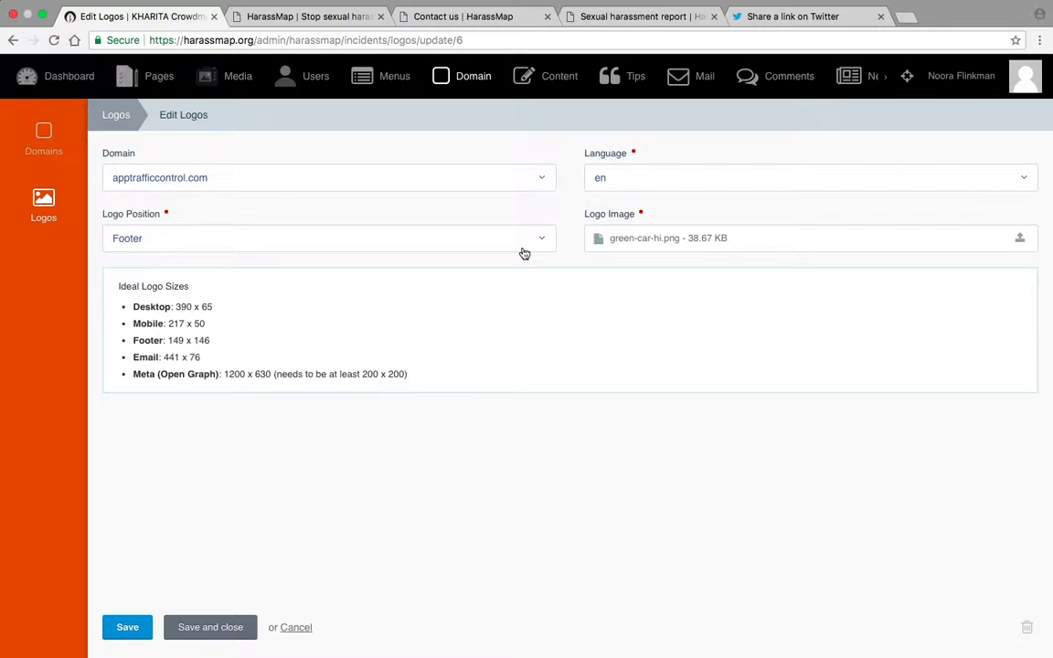
{"action": "left_click", "coordinate": [1026, 180]}
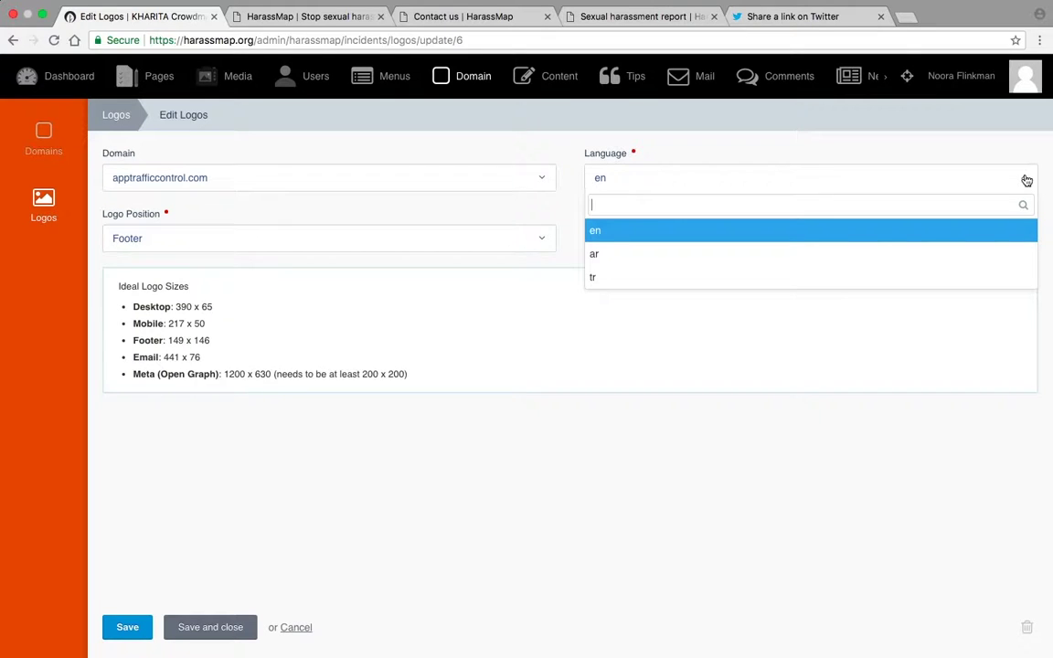
{"action": "left_click", "coordinate": [1026, 180]}
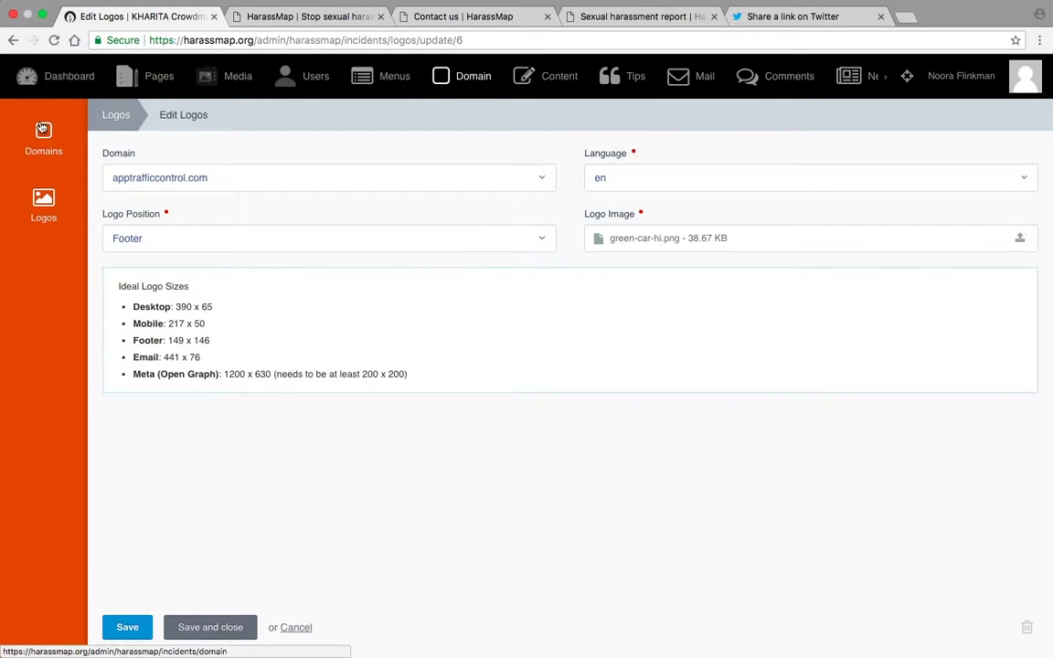
{"action": "left_click", "coordinate": [122, 625]}
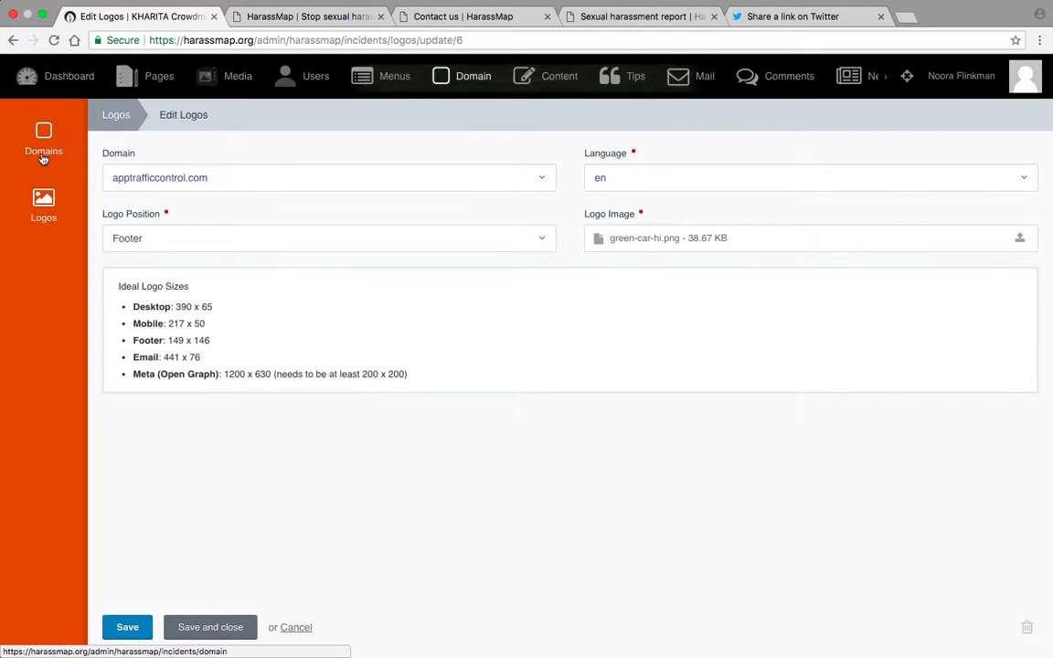
- Reopen the apptrafficcontrol.com domain record and review its host, name and sender email fields
{"action": "left_click", "coordinate": [45, 135]}
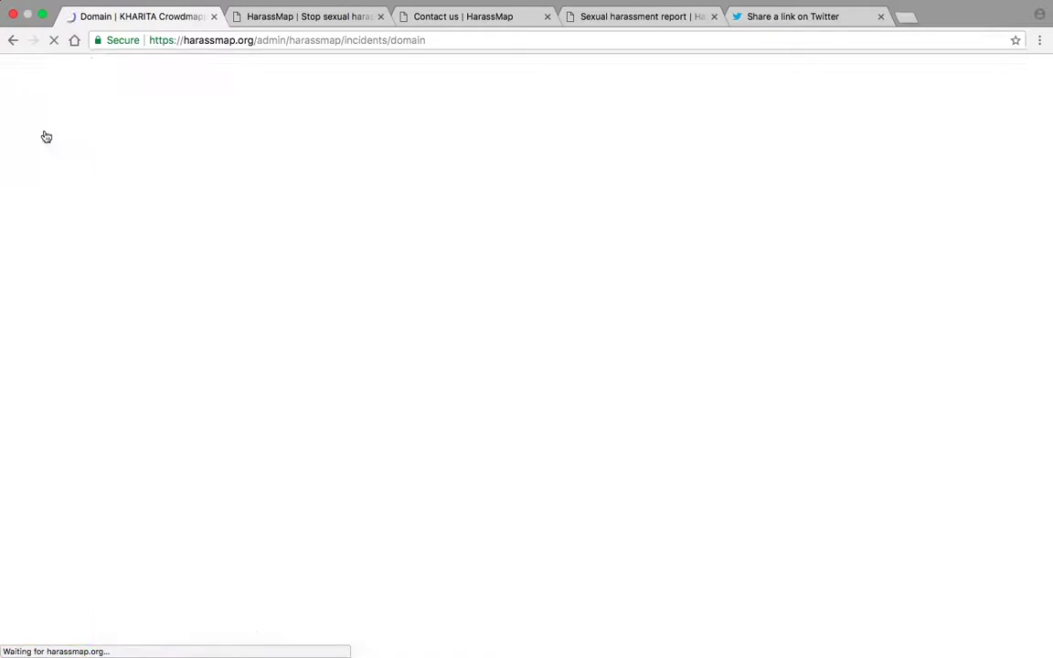
{"action": "left_click", "coordinate": [250, 201]}
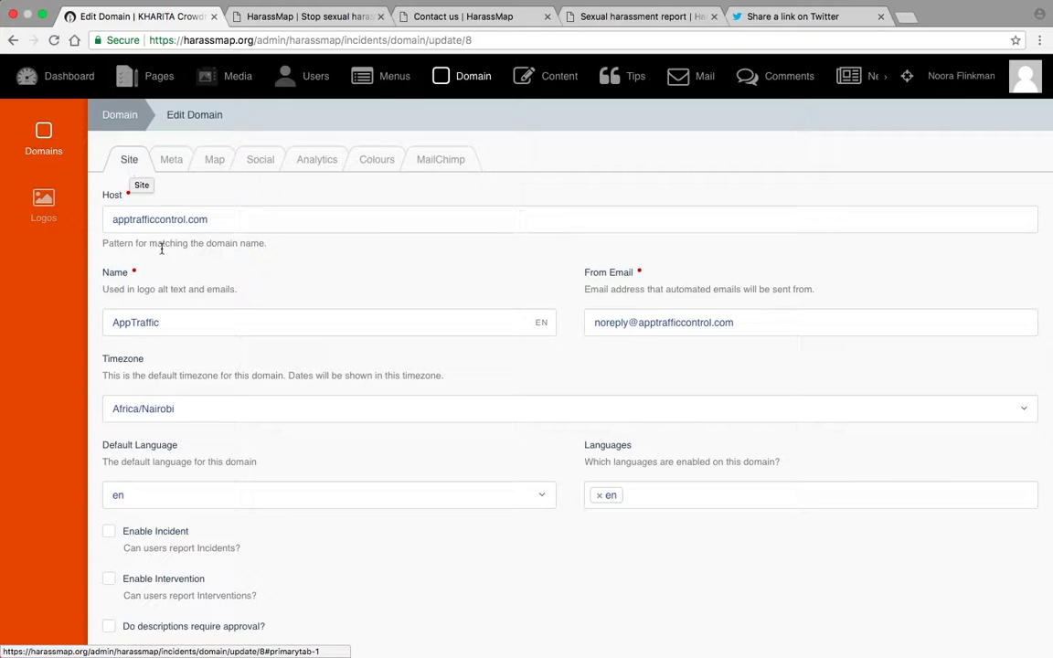
{"action": "left_click_drag", "start_coordinate": [113, 220], "coordinate": [220, 221]}
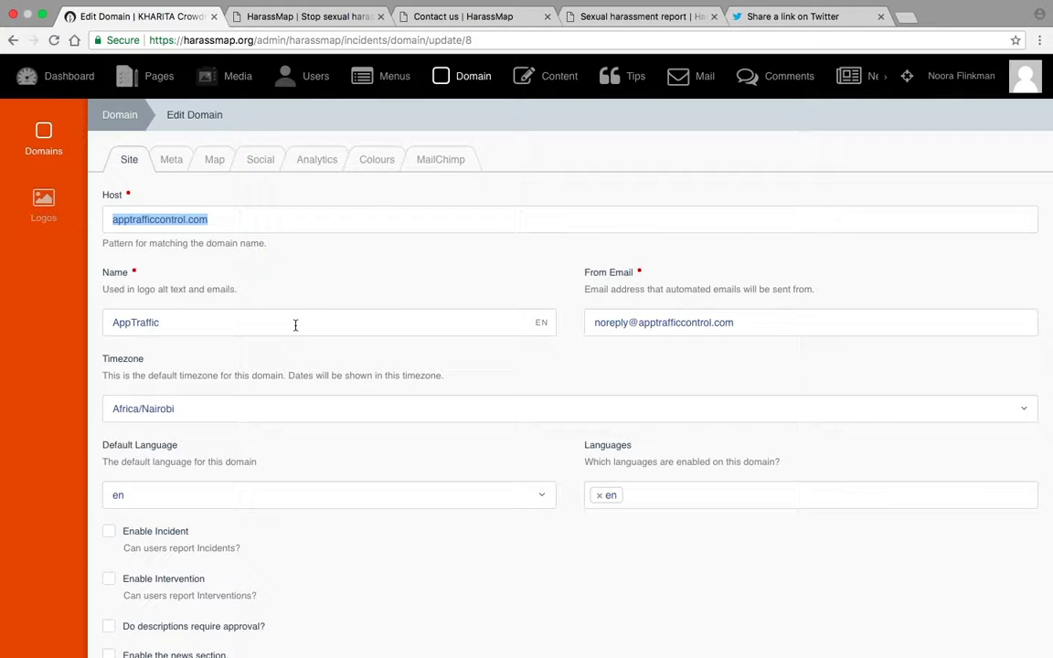
{"action": "left_click_drag", "start_coordinate": [295, 325], "coordinate": [106, 324]}
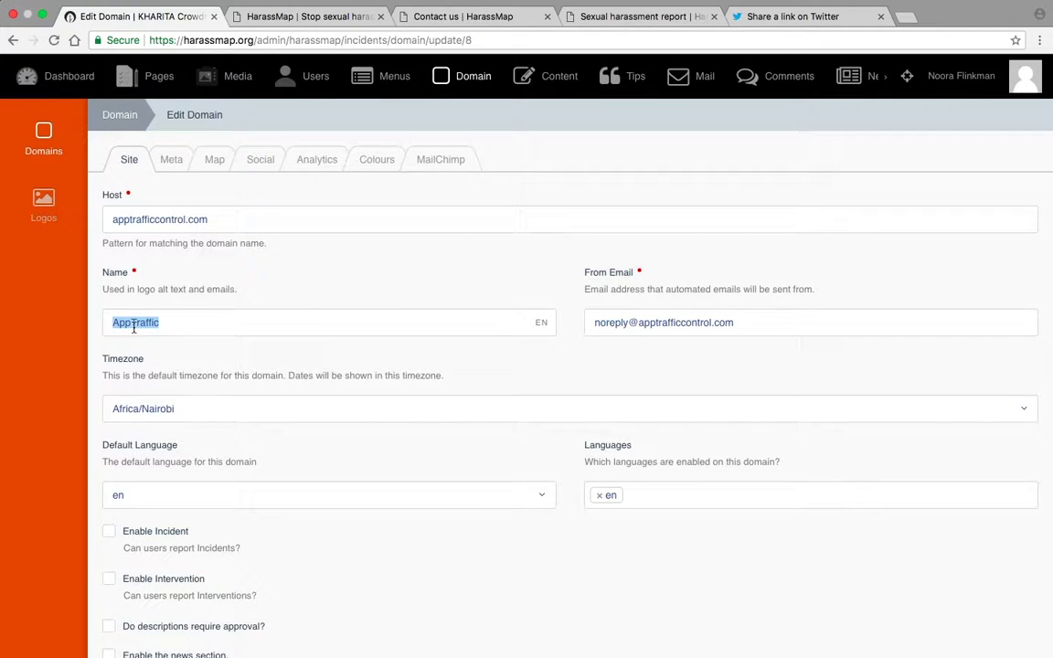
{"action": "left_click", "coordinate": [765, 324]}
{"action": "left_click_drag", "start_coordinate": [749, 324], "coordinate": [594, 324]}
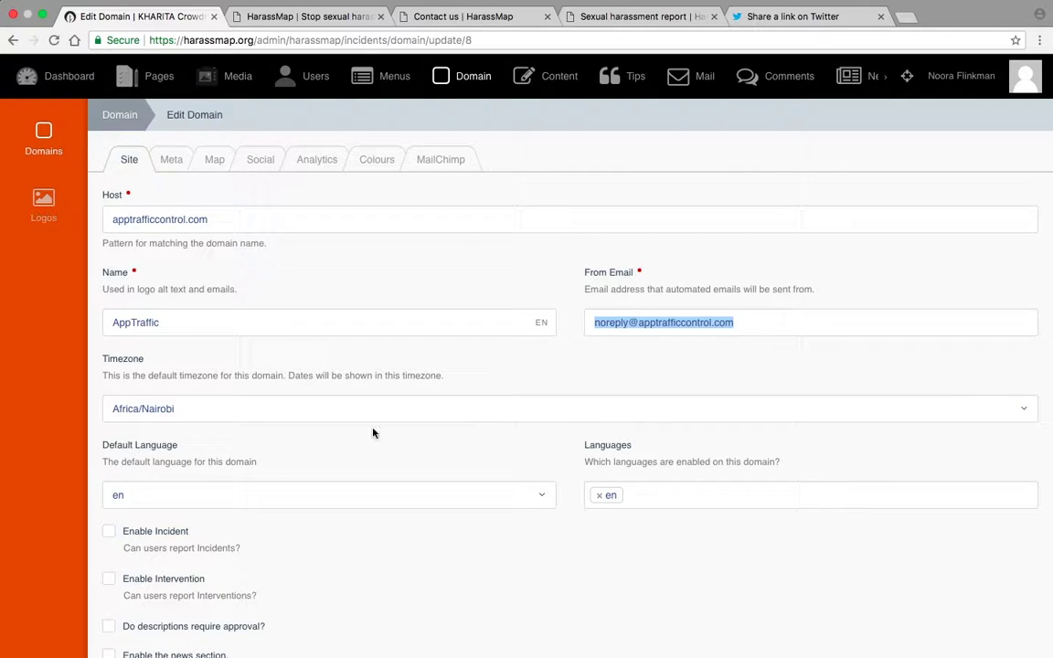
- Set the domain's default timezone to America/Argentina/Jujuy
{"action": "left_click", "coordinate": [1005, 410]}
{"action": "scroll", "coordinate": [919, 521], "scroll_direction": "down", "scroll_amount": 10}
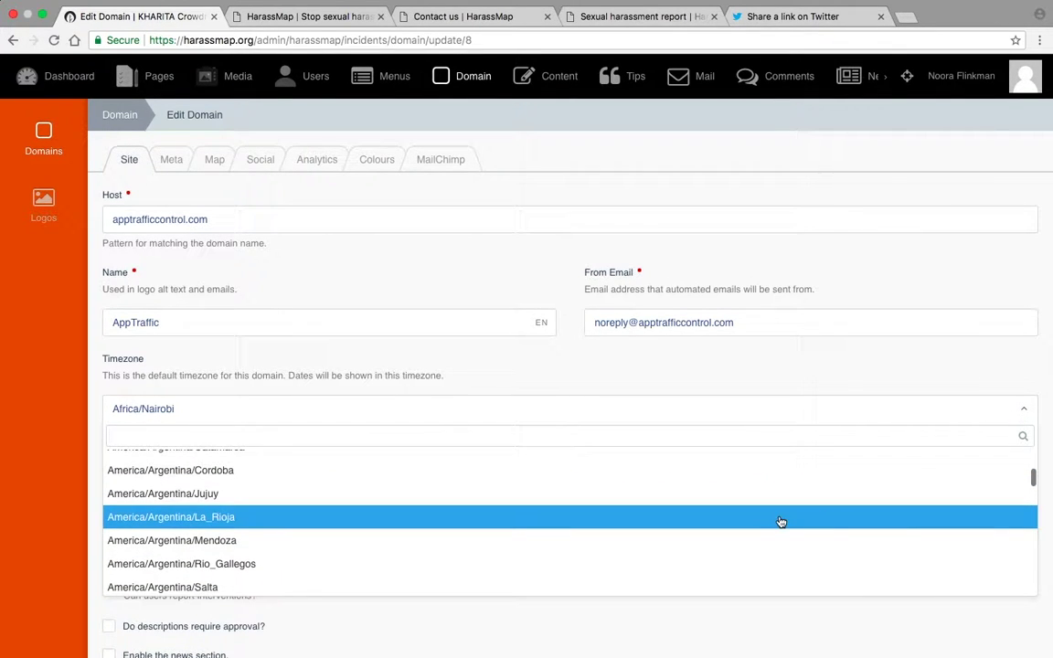
{"action": "left_click", "coordinate": [745, 500]}
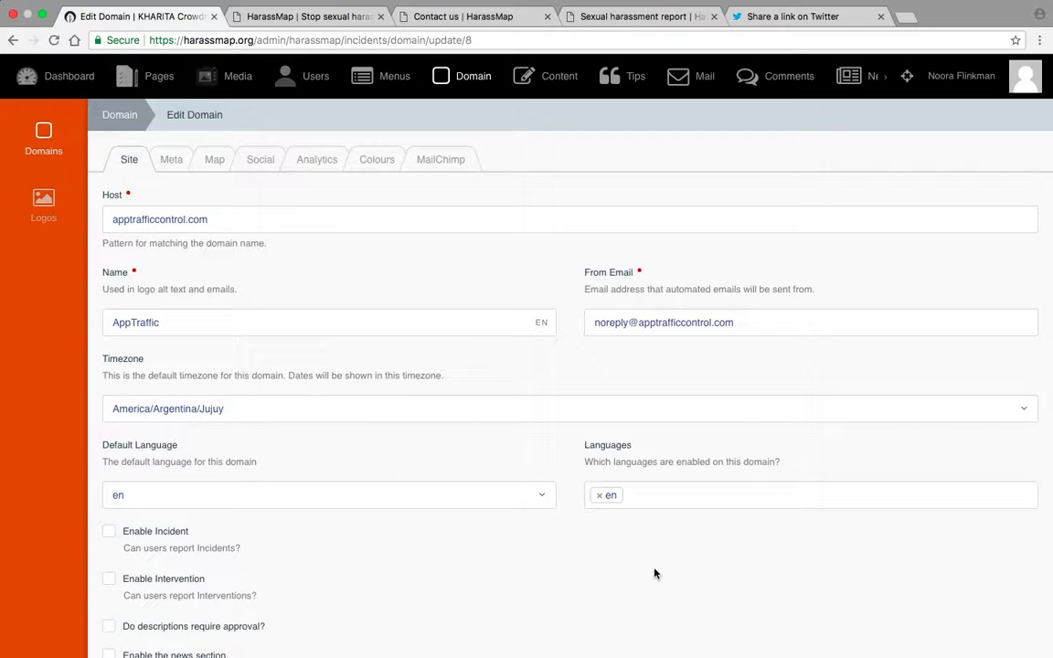
- Add fr to the languages enabled on the domain
{"action": "left_click", "coordinate": [662, 496]}
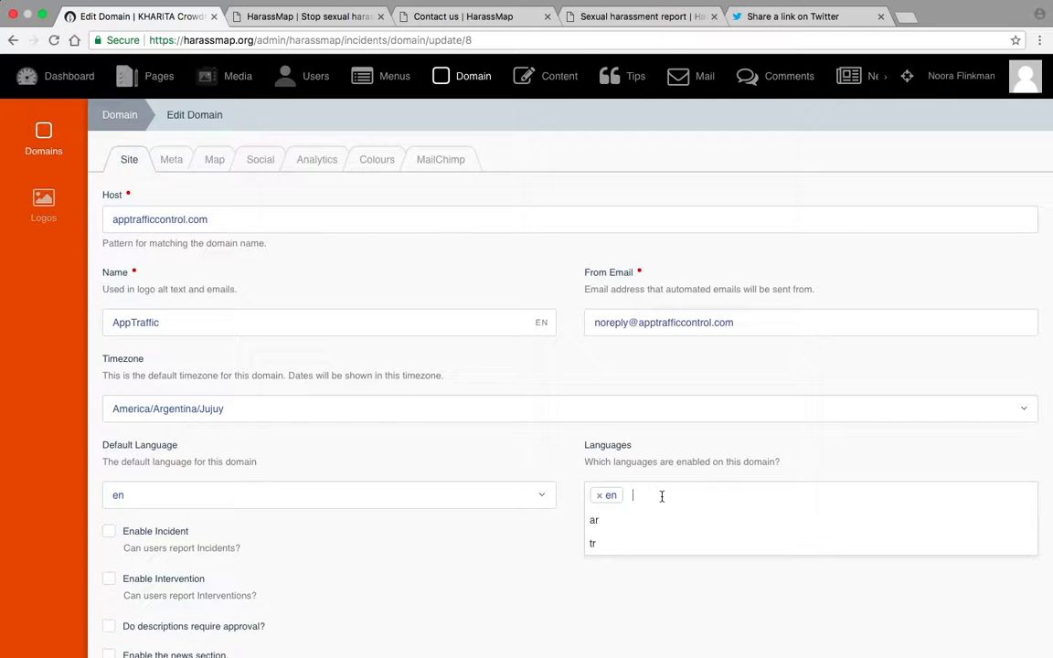
{"action": "left_click", "coordinate": [662, 578]}
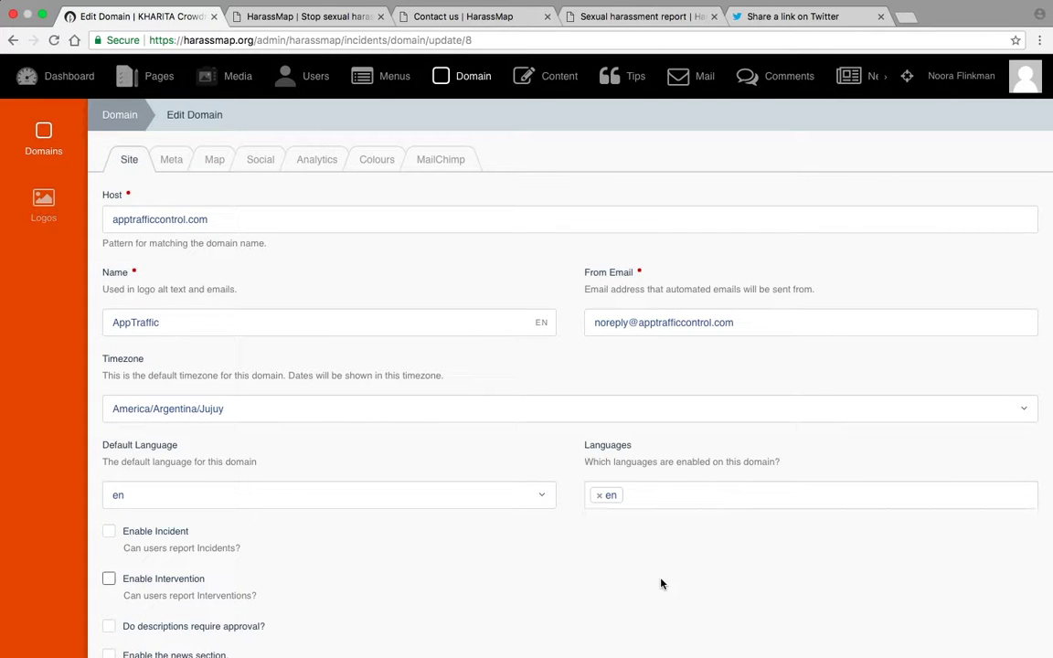
{"action": "left_click", "coordinate": [656, 493]}
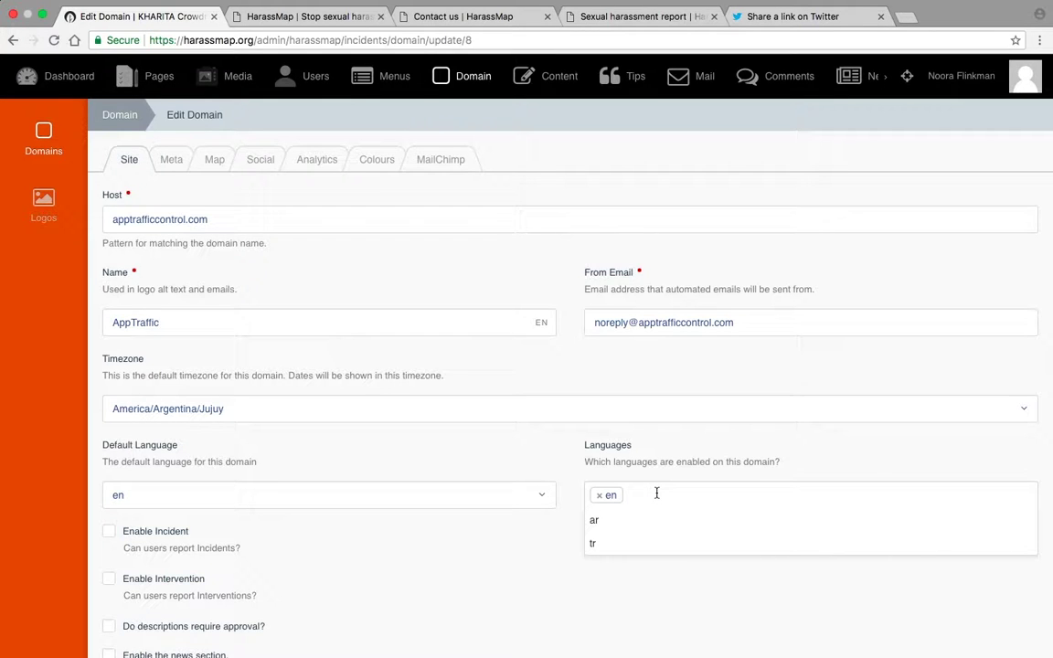
{"action": "type", "text": "fr"}
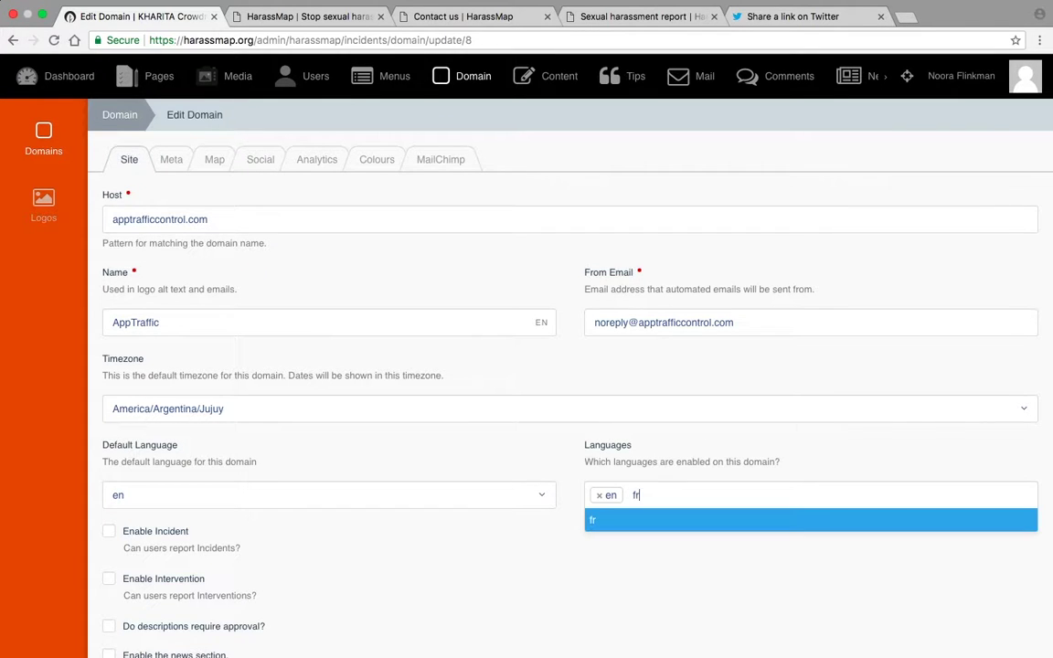
{"action": "left_click", "coordinate": [637, 521]}
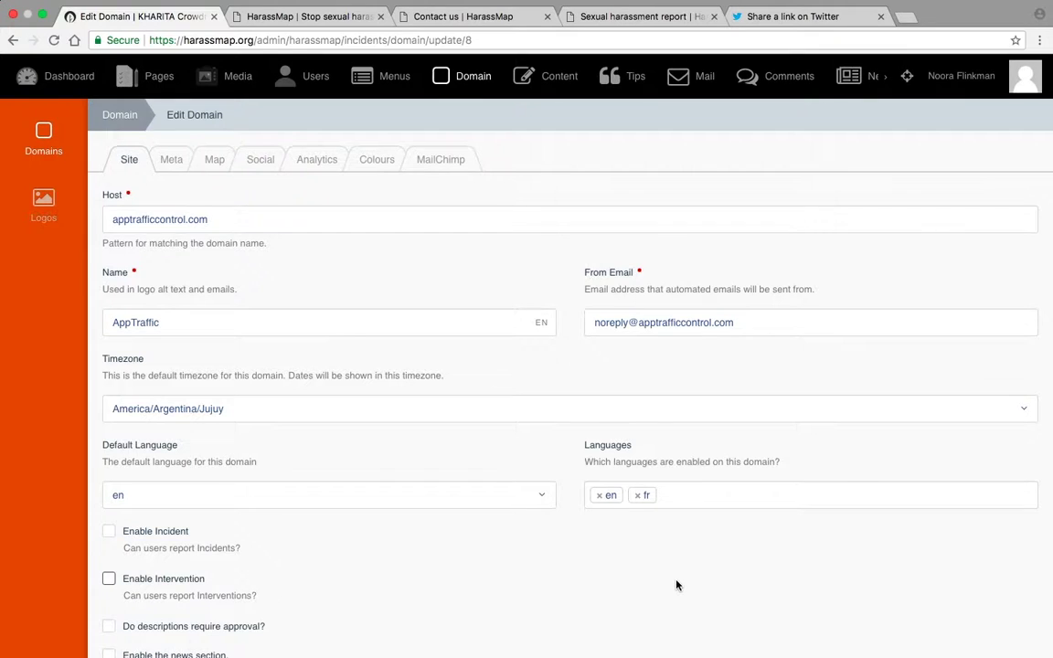
- Examine the incident and intervention reporting options on the public HarassMap home page
{"action": "scroll", "coordinate": [676, 585], "scroll_direction": "down", "scroll_amount": 2}
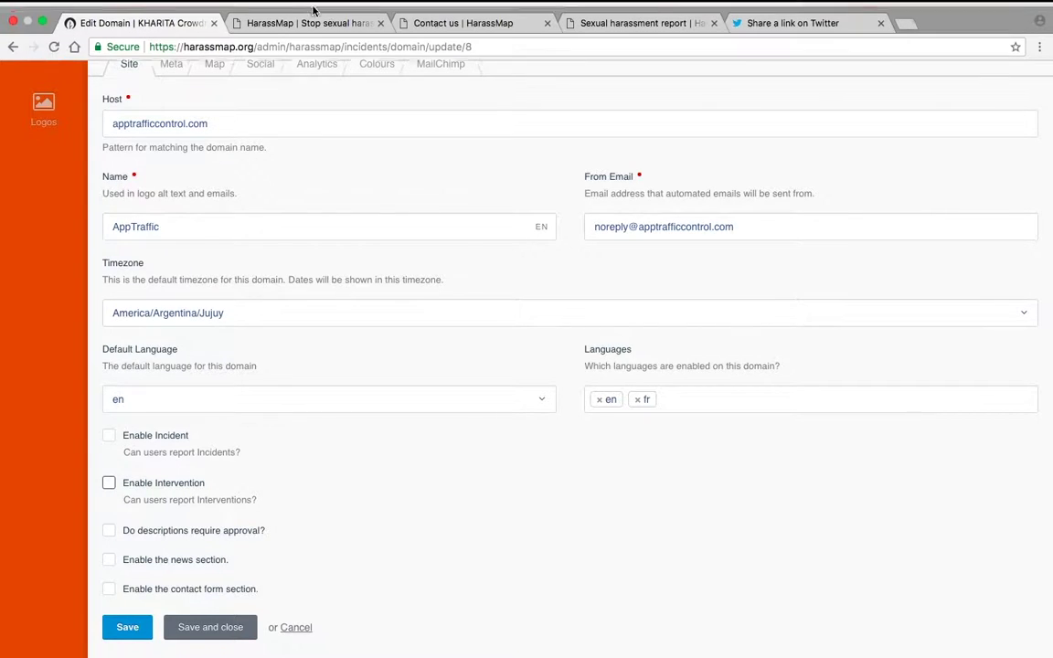
{"action": "left_click", "coordinate": [311, 33]}
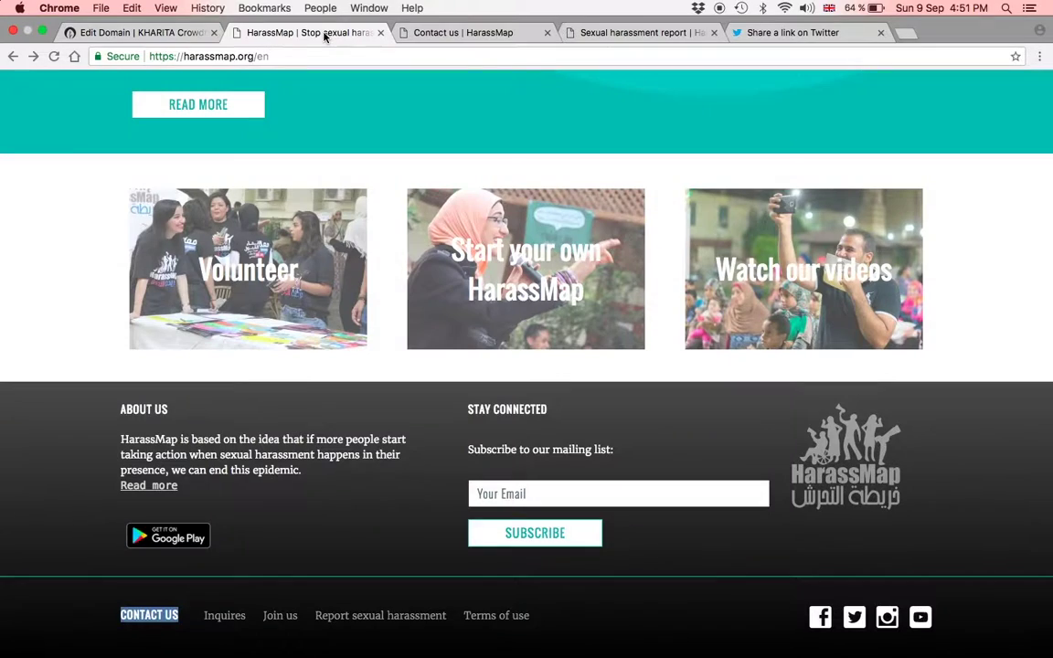
{"action": "scroll", "coordinate": [437, 363], "scroll_direction": "up", "scroll_amount": 20}
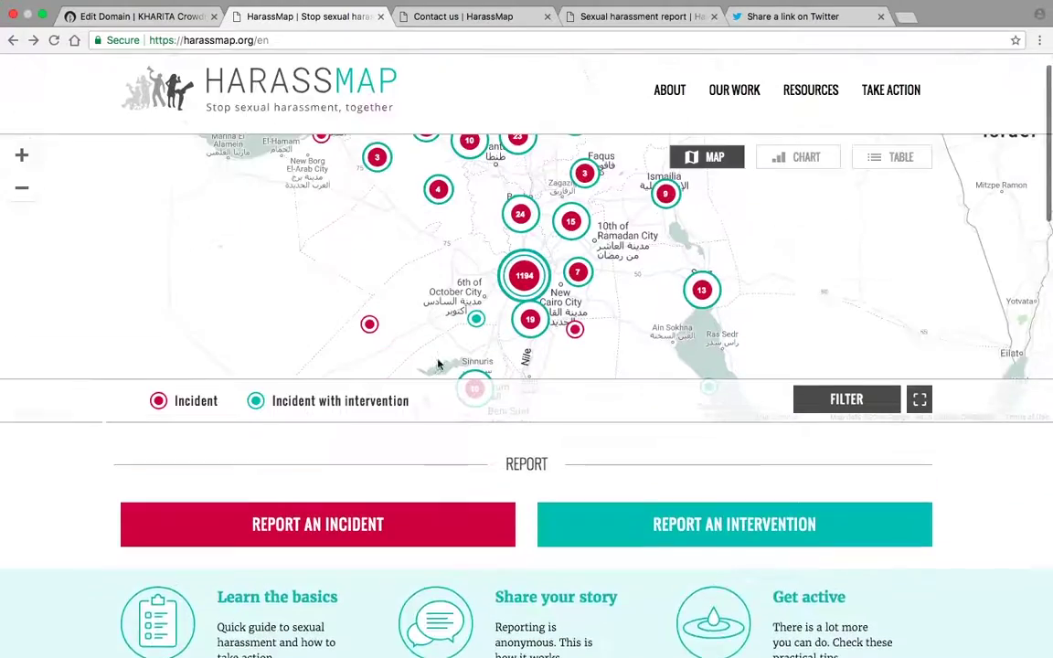
{"action": "scroll", "coordinate": [438, 359], "scroll_direction": "down", "scroll_amount": 1}
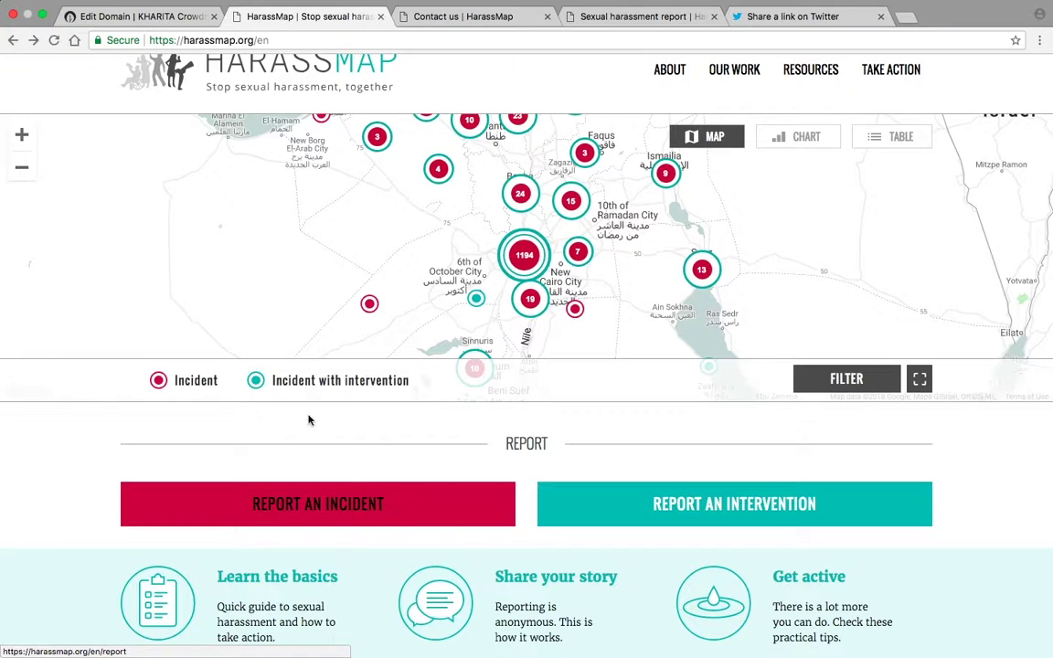
- Return to the domain settings and make descriptions require approval
{"action": "left_click", "coordinate": [157, 21]}
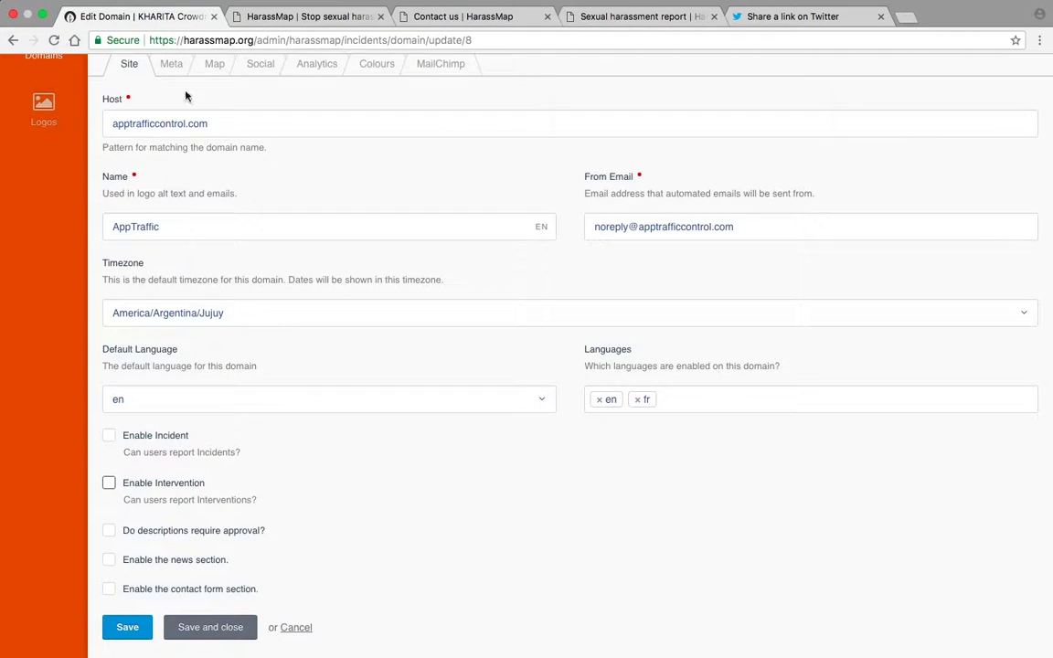
{"action": "scroll", "coordinate": [369, 484], "scroll_direction": "down", "scroll_amount": 1}
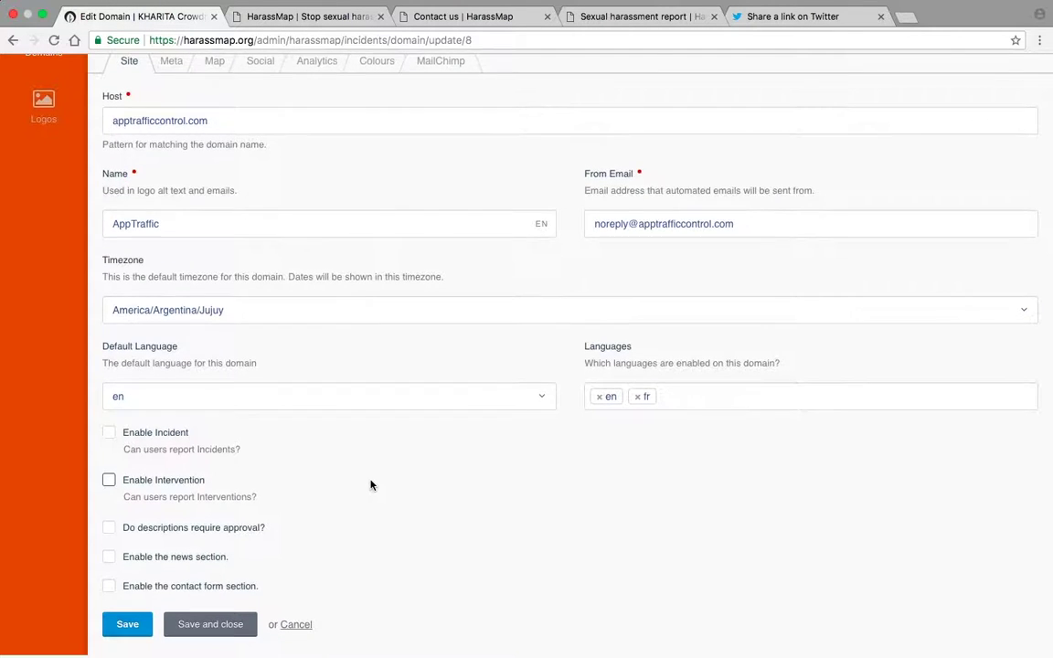
{"action": "left_click", "coordinate": [111, 535]}
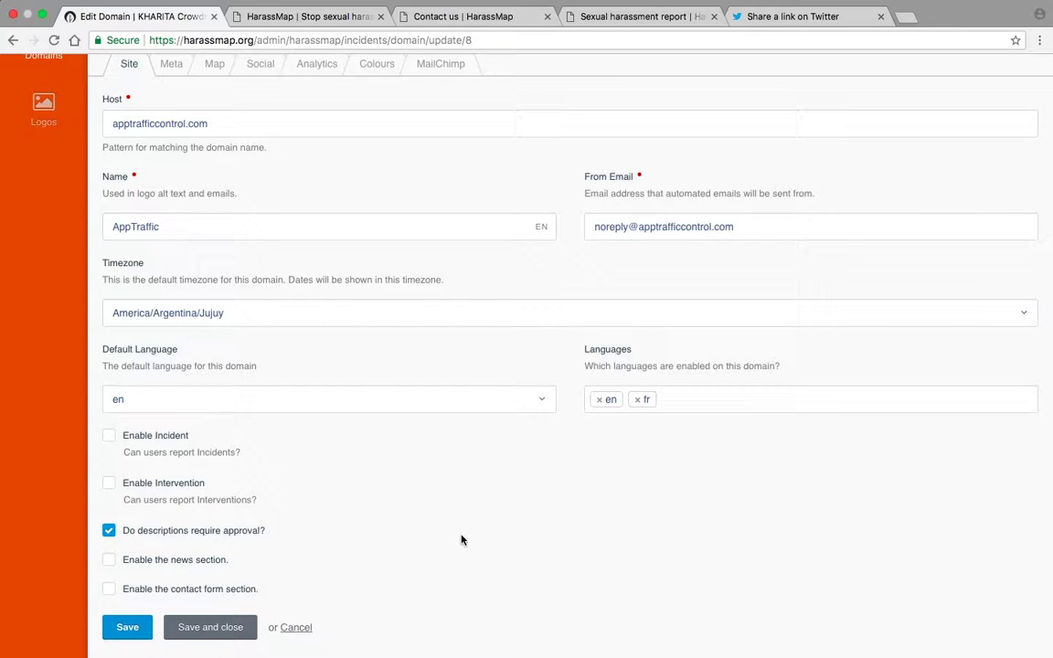
- Examine the public sexual harassment report page for the text shown in place of an unapproved description
{"action": "left_click", "coordinate": [624, 19]}
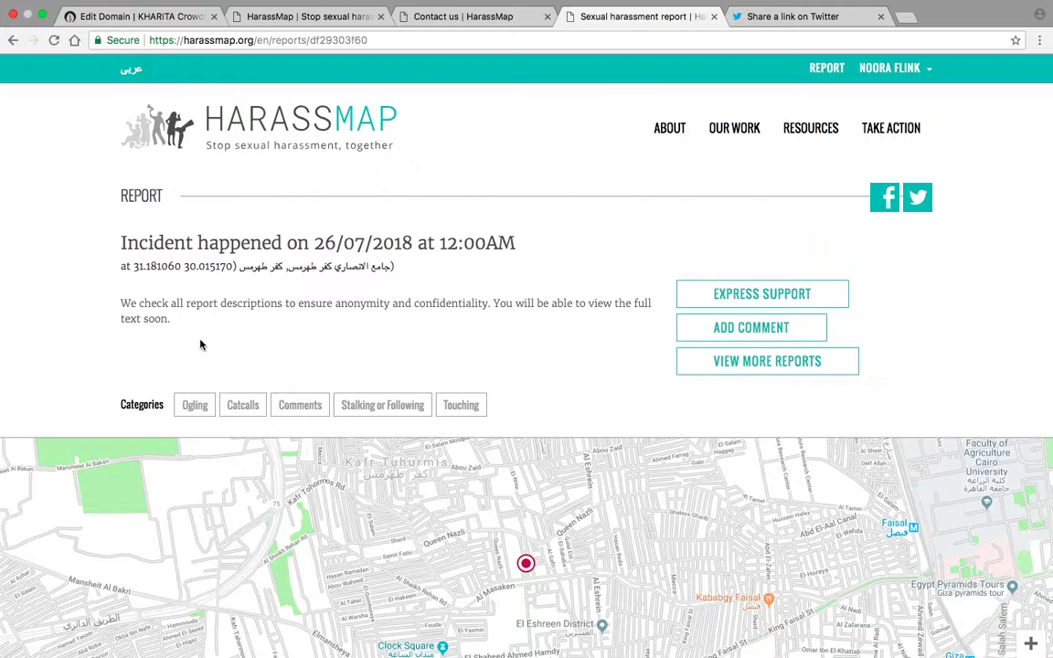
{"action": "left_click", "coordinate": [120, 305]}
{"action": "left_click_drag", "start_coordinate": [119, 304], "coordinate": [183, 317]}
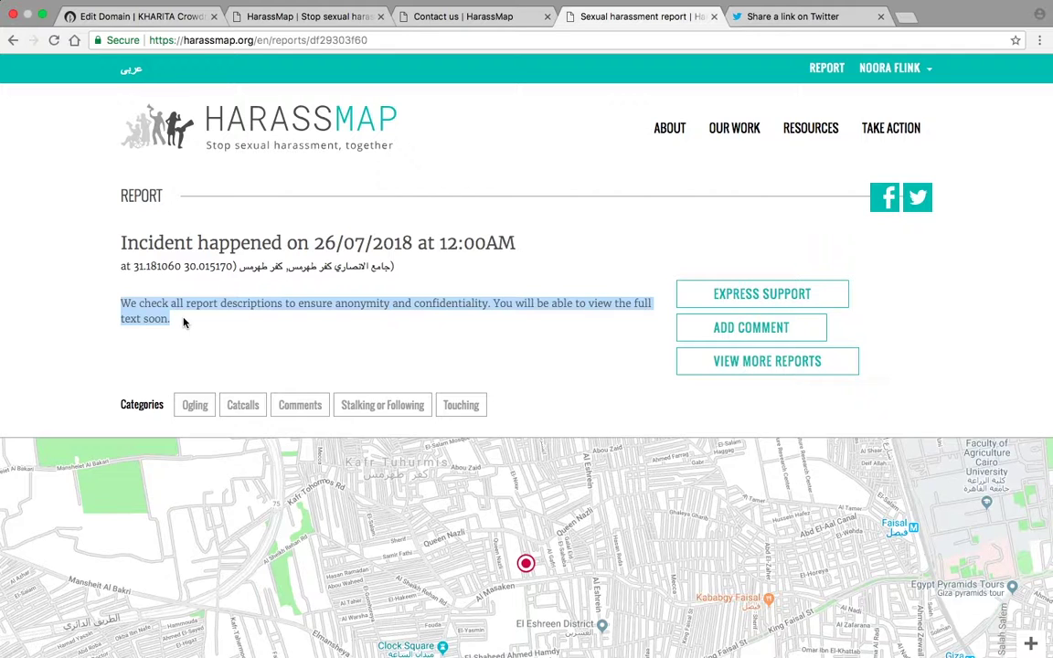
- Return briefly to the domain settings, and examine the news section on the public HarassMap home page
{"action": "left_click", "coordinate": [158, 19]}
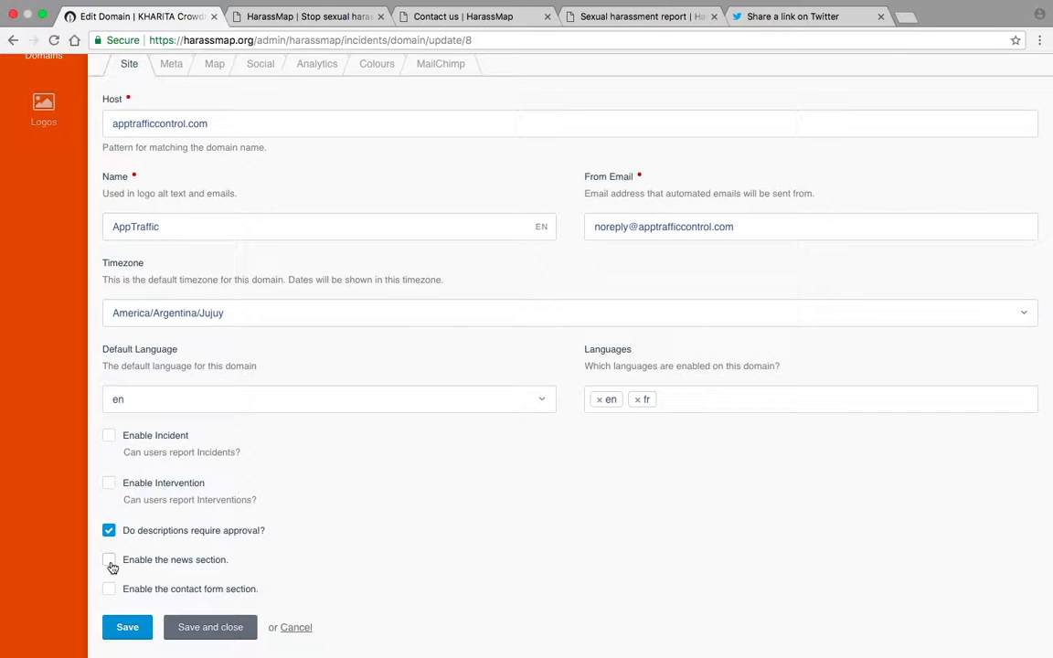
{"action": "left_click", "coordinate": [329, 16]}
{"action": "scroll", "coordinate": [399, 405], "scroll_direction": "up", "scroll_amount": 2}
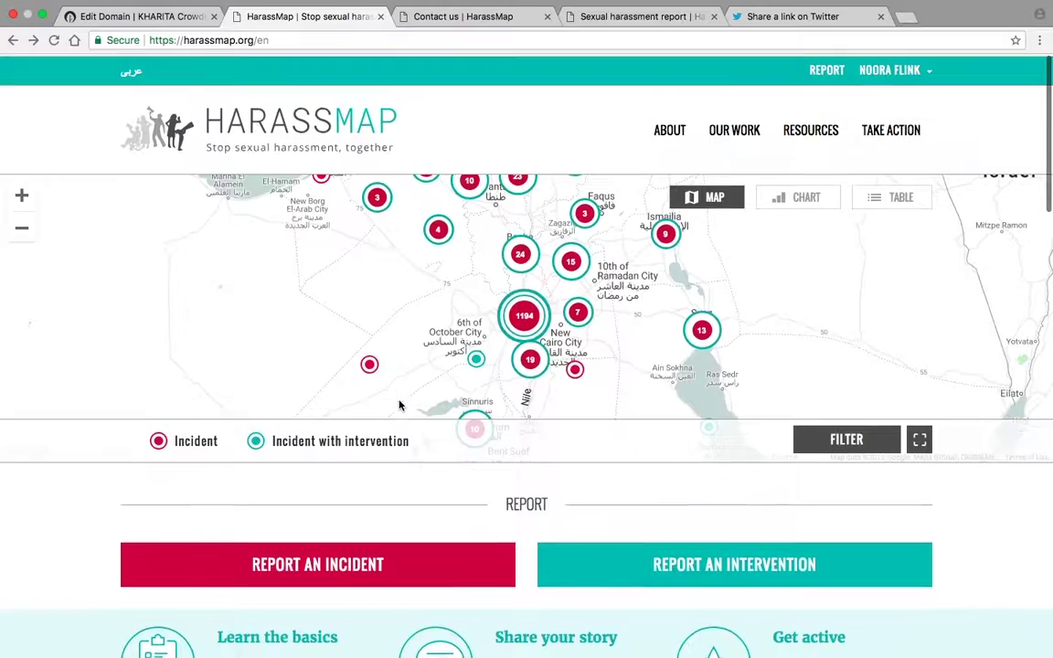
{"action": "scroll", "coordinate": [399, 400], "scroll_direction": "down", "scroll_amount": 10}
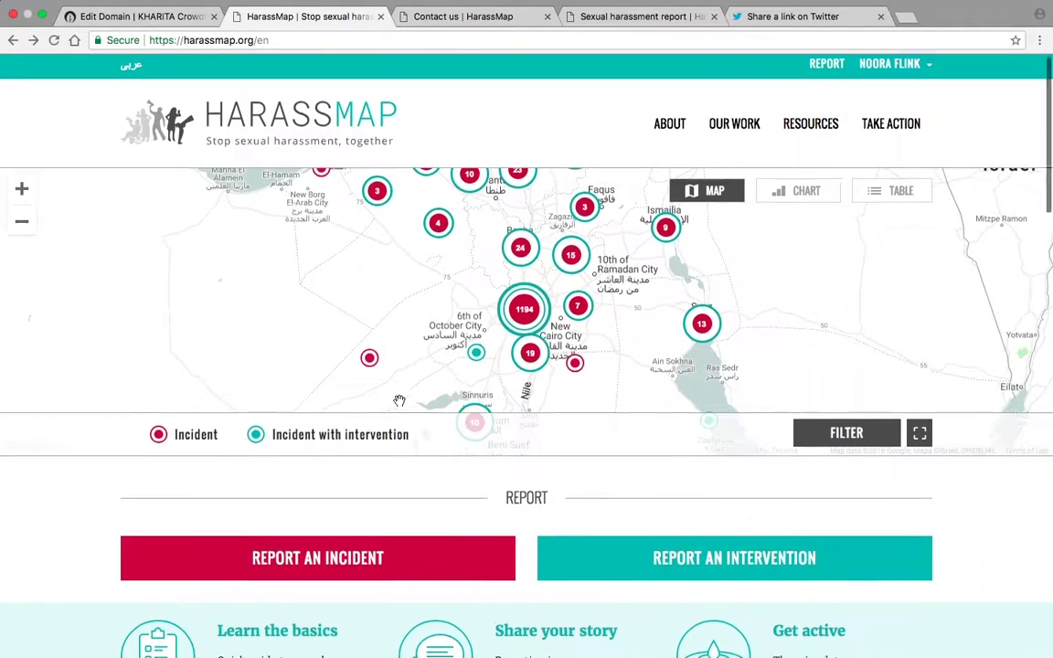
{"action": "scroll", "coordinate": [400, 402], "scroll_direction": "down", "scroll_amount": 3}
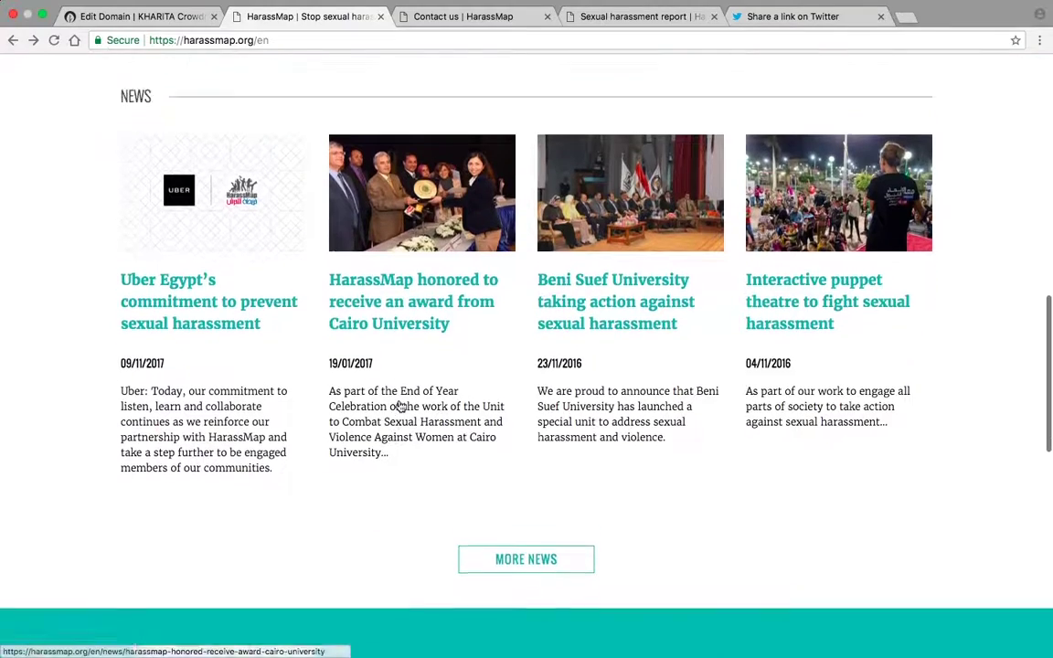
{"action": "scroll", "coordinate": [399, 407], "scroll_direction": "up", "scroll_amount": 1}
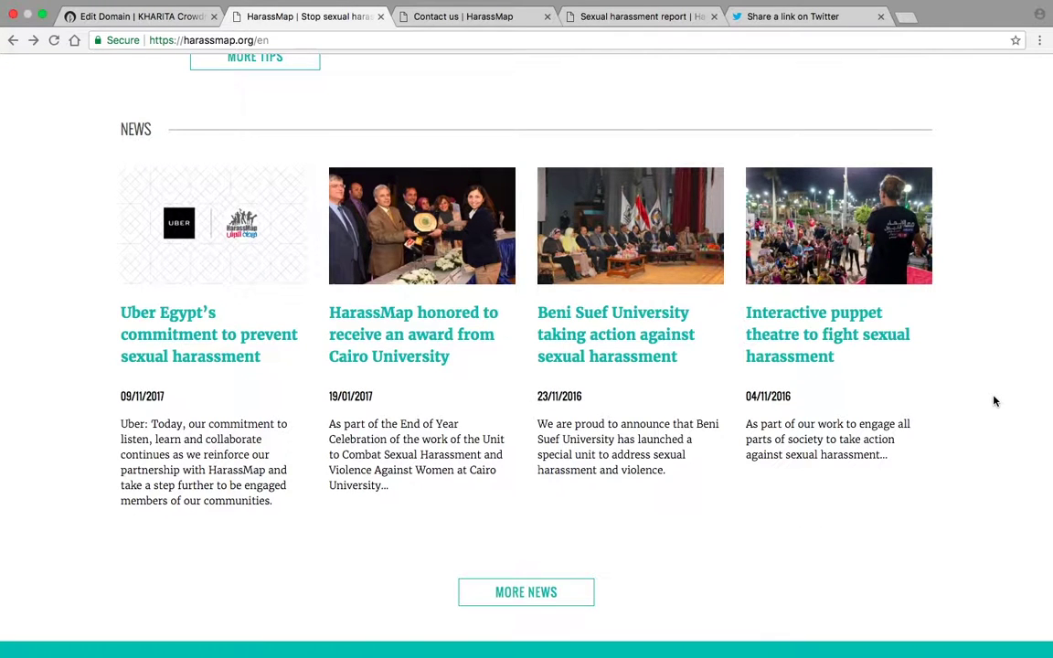
- Return to the domain settings and enable the contact form section
{"action": "left_click", "coordinate": [163, 22]}
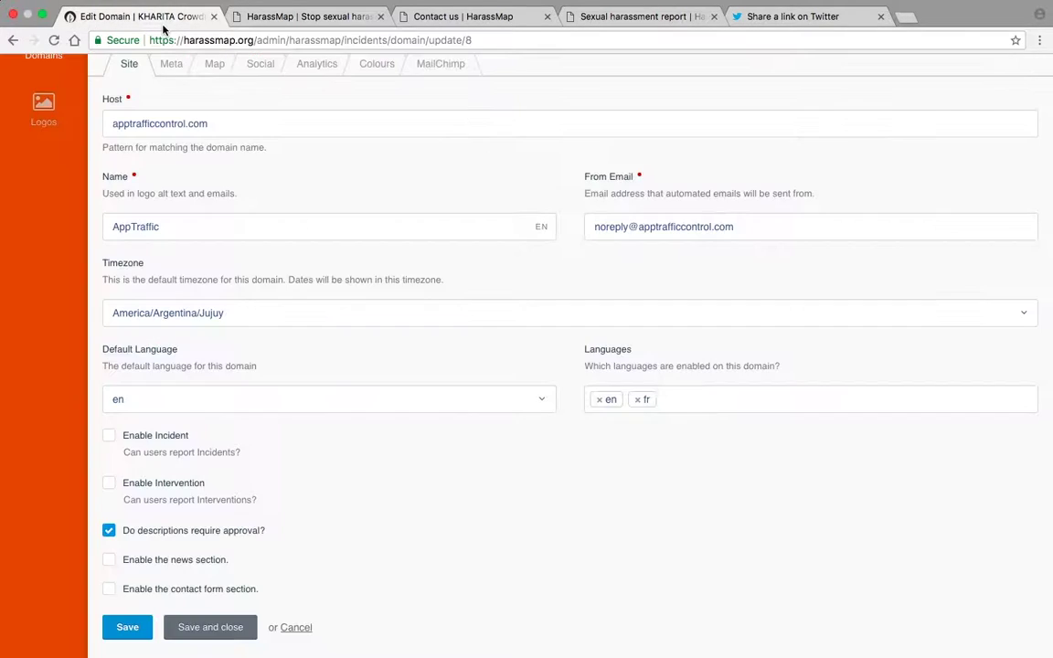
{"action": "left_click", "coordinate": [108, 589]}
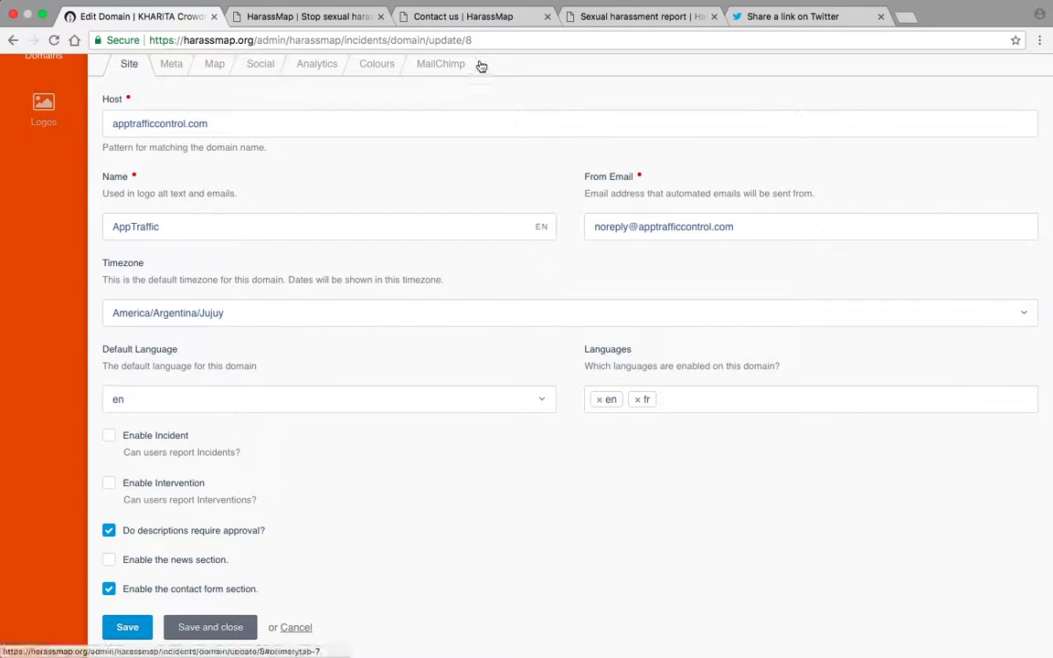
- Examine the Contact us link in the public home page's footer and the contact form it leads to
{"action": "left_click", "coordinate": [276, 19]}
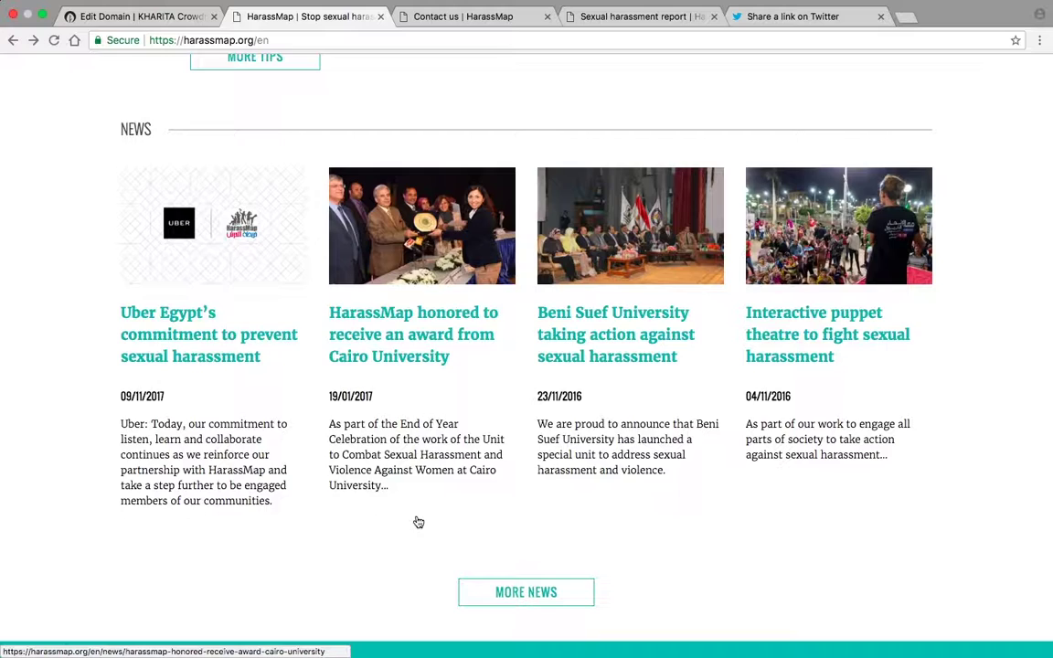
{"action": "scroll", "coordinate": [418, 521], "scroll_direction": "down", "scroll_amount": 15}
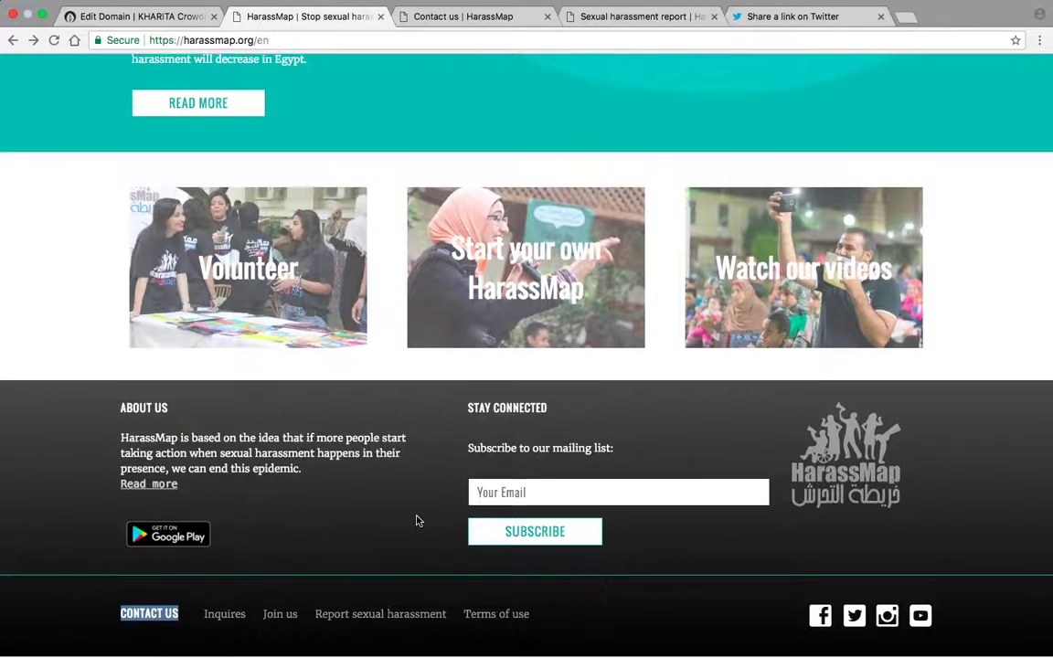
{"action": "left_click", "coordinate": [191, 623]}
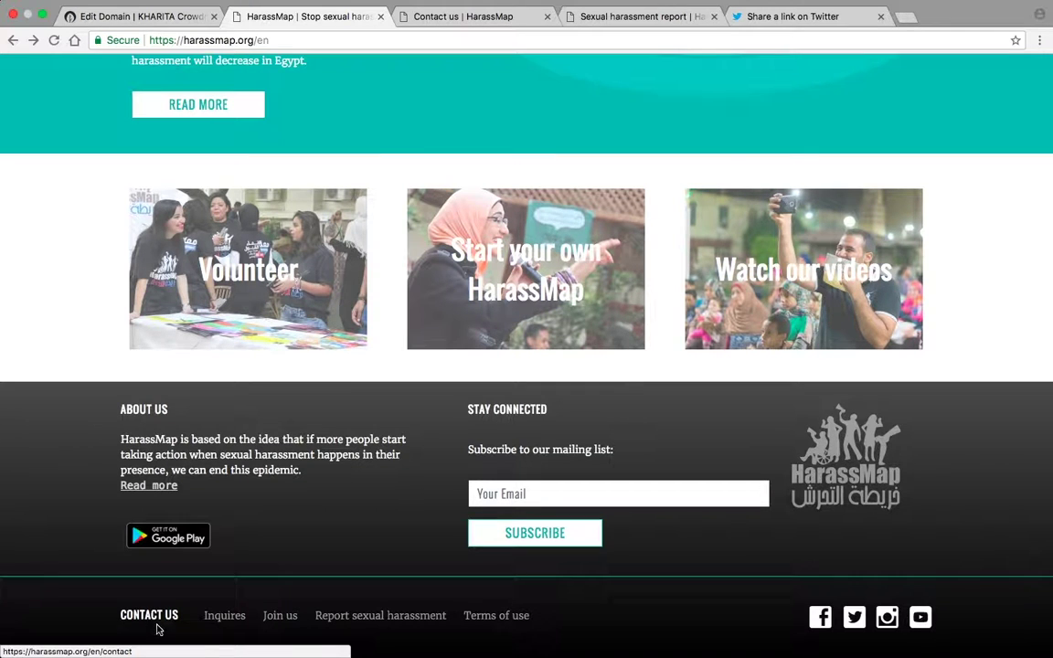
{"action": "left_click", "coordinate": [484, 16]}
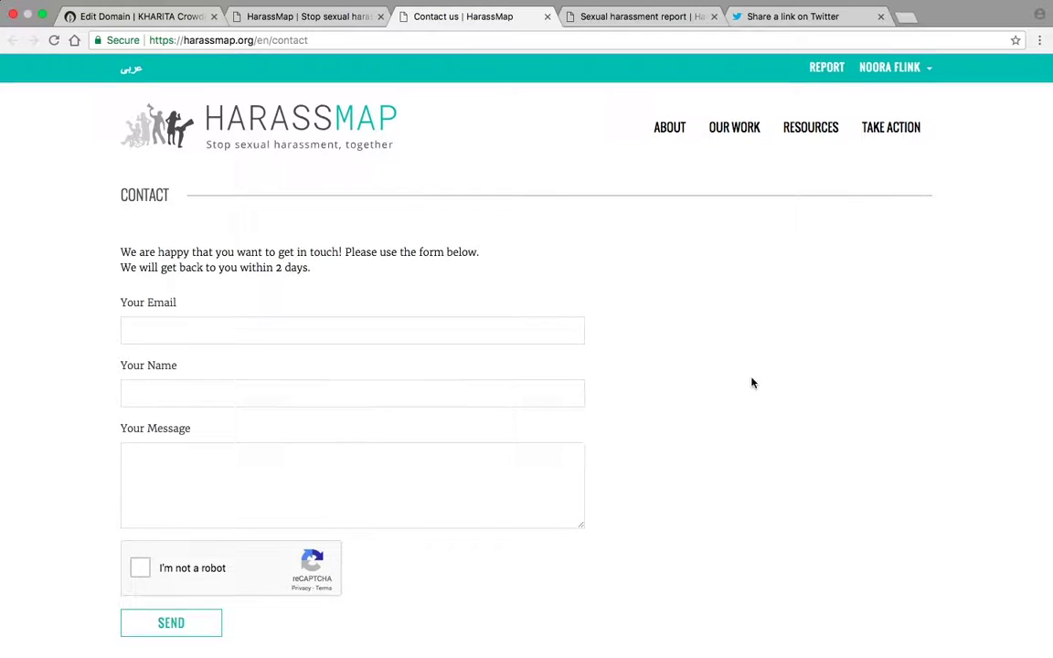
{"action": "scroll", "coordinate": [752, 381], "scroll_direction": "down", "scroll_amount": 1}
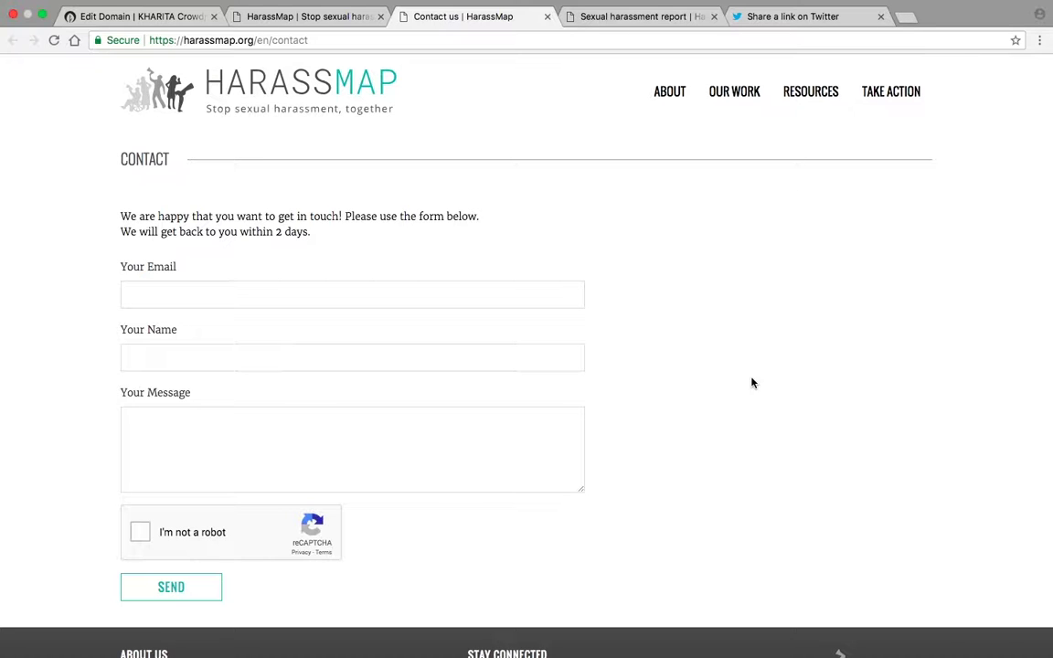
- Return to the domain settings, disable the contact form section and save the domain
{"action": "left_click", "coordinate": [143, 15]}
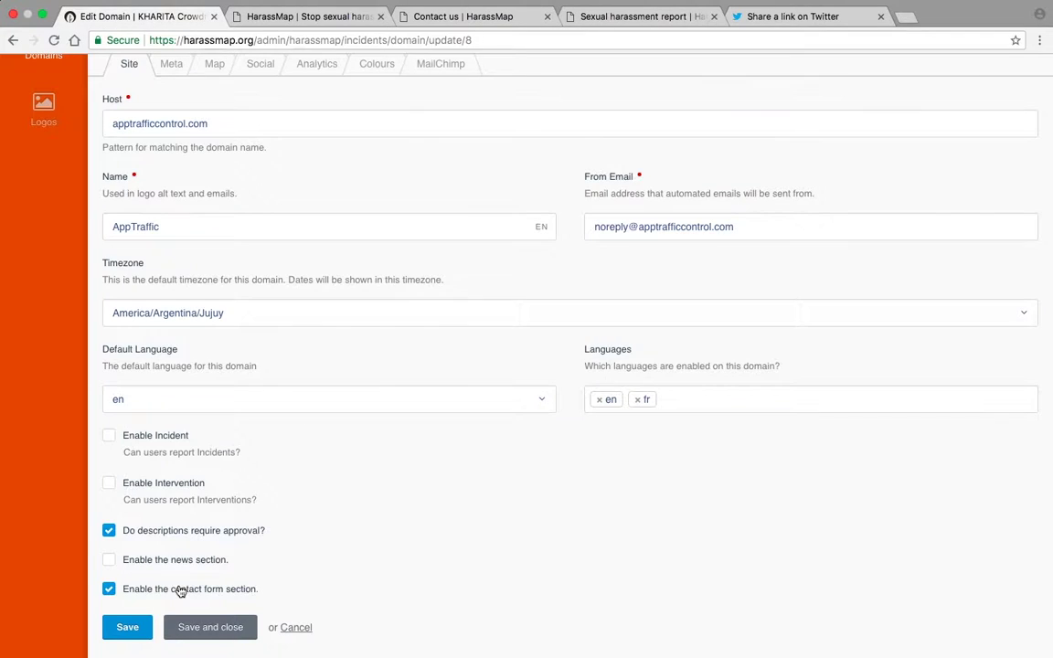
{"action": "left_click", "coordinate": [108, 588]}
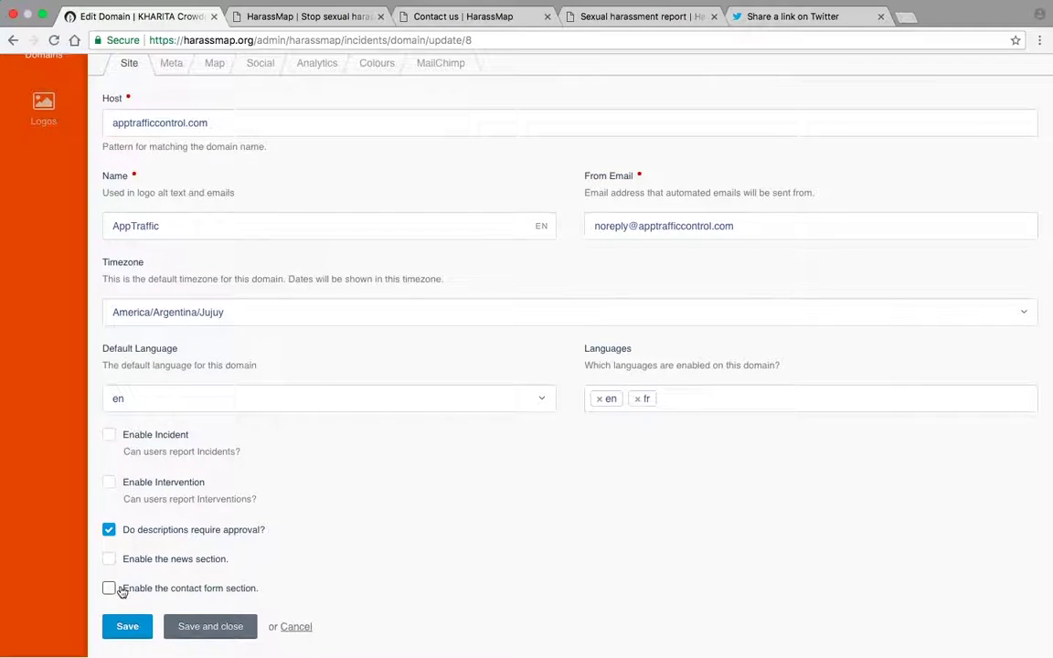
{"action": "left_click", "coordinate": [125, 627]}
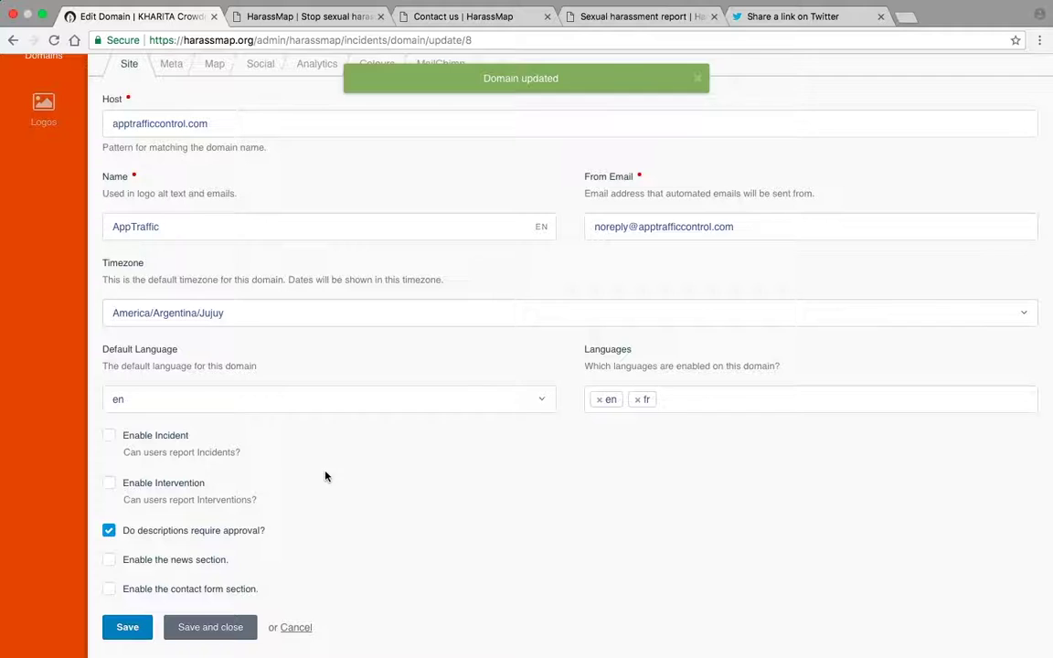
- Enter meta description "We believe that if more people start taking action when sexual harassment happens in their presence, we can end this epidemic together. Join us now."
{"action": "scroll", "coordinate": [324, 476], "scroll_direction": "up", "scroll_amount": 1}
{"action": "scroll", "coordinate": [316, 420], "scroll_direction": "up", "scroll_amount": 1}
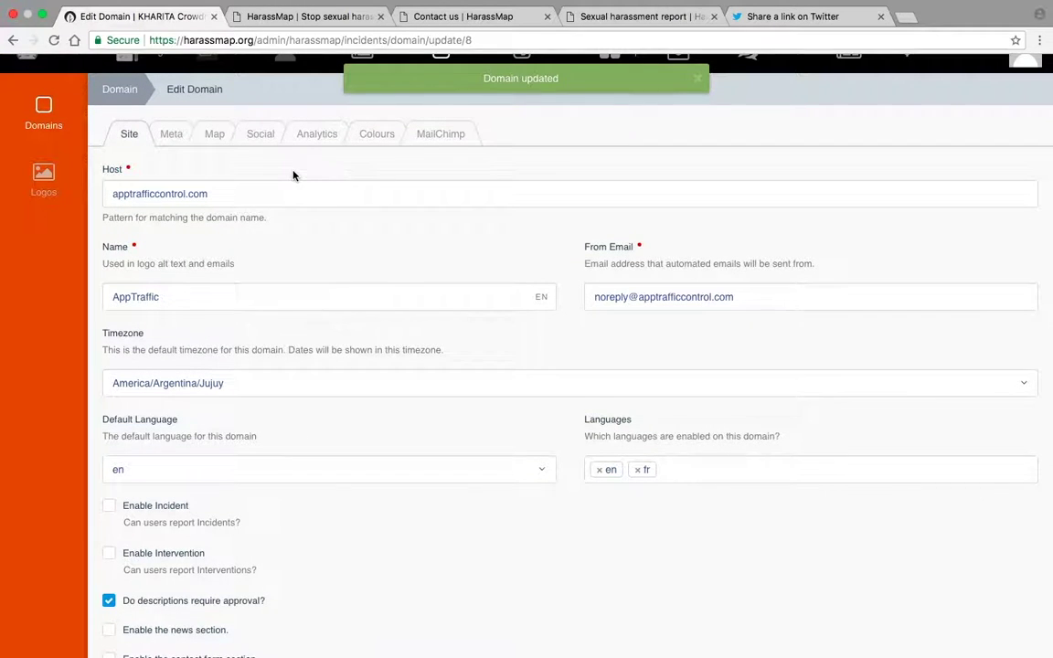
{"action": "scroll", "coordinate": [279, 165], "scroll_direction": "up", "scroll_amount": 1}
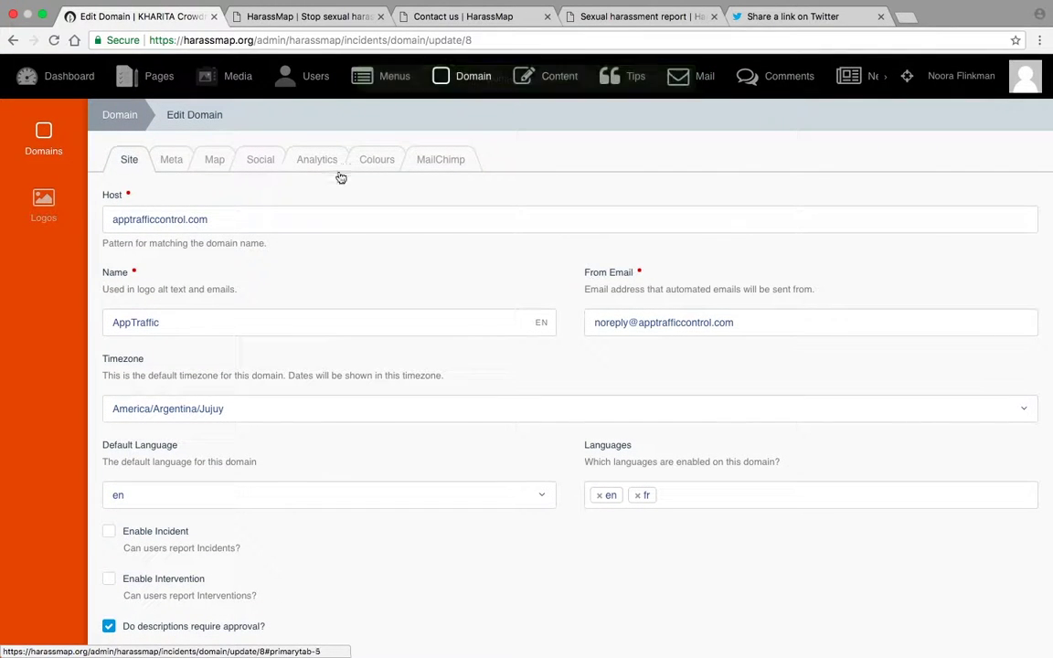
{"action": "left_click", "coordinate": [171, 163]}
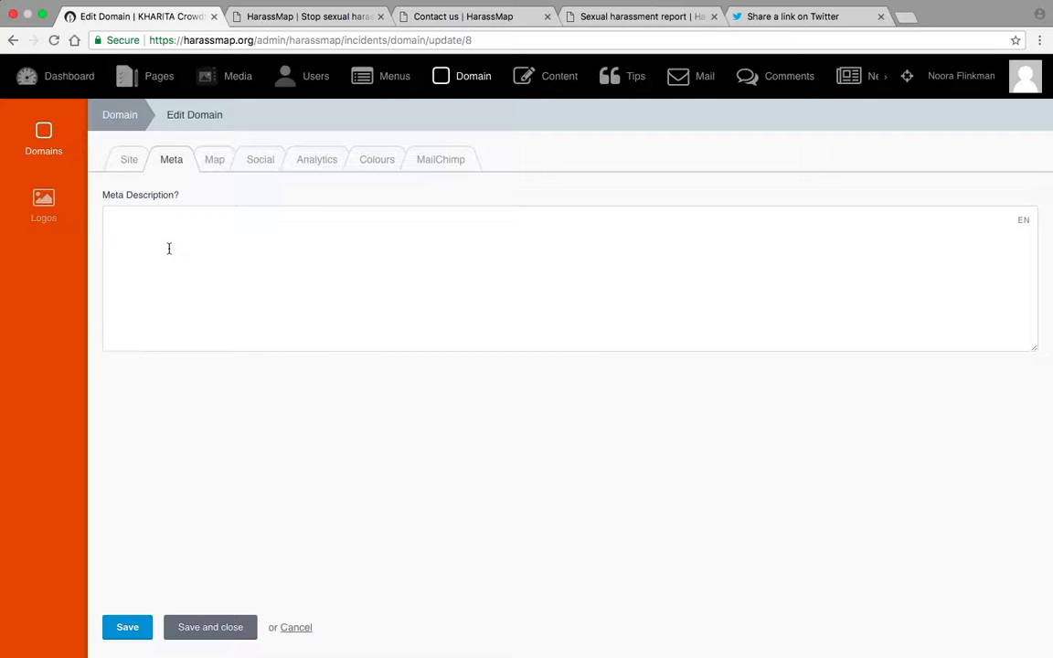
{"action": "type", "text": "We believe that if more people start taking action when sexual harassment happens in their presence, we can end this epidemic together. Join us now."}
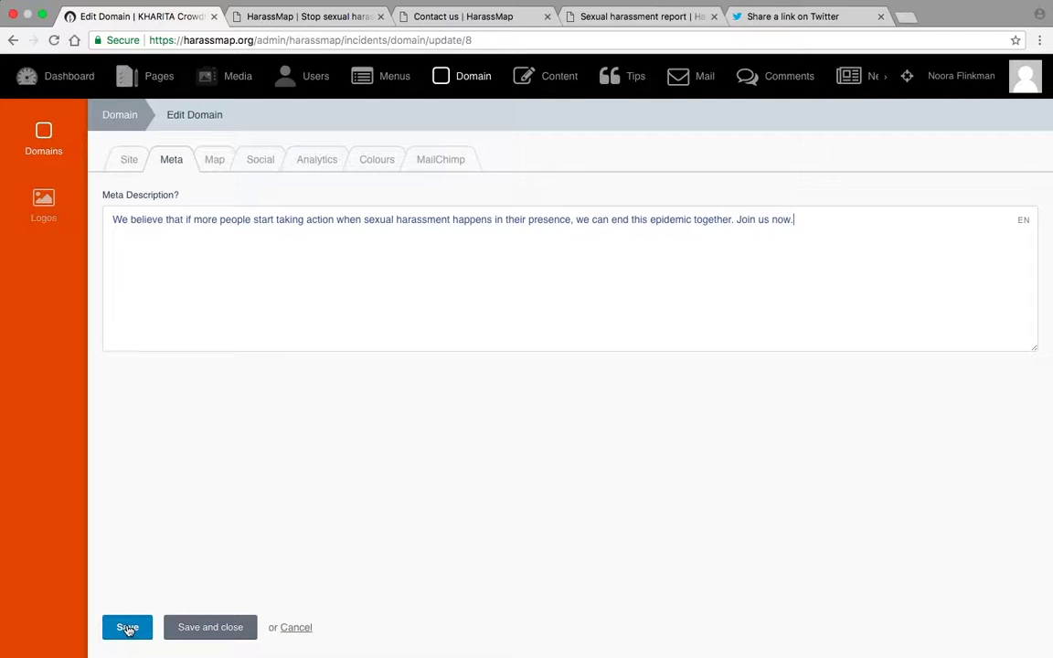
- Examine the domain's map settings for latitude, longitude, pin colour and zoom, comparing them with the map on the public HarassMap home page
{"action": "left_click", "coordinate": [214, 160]}
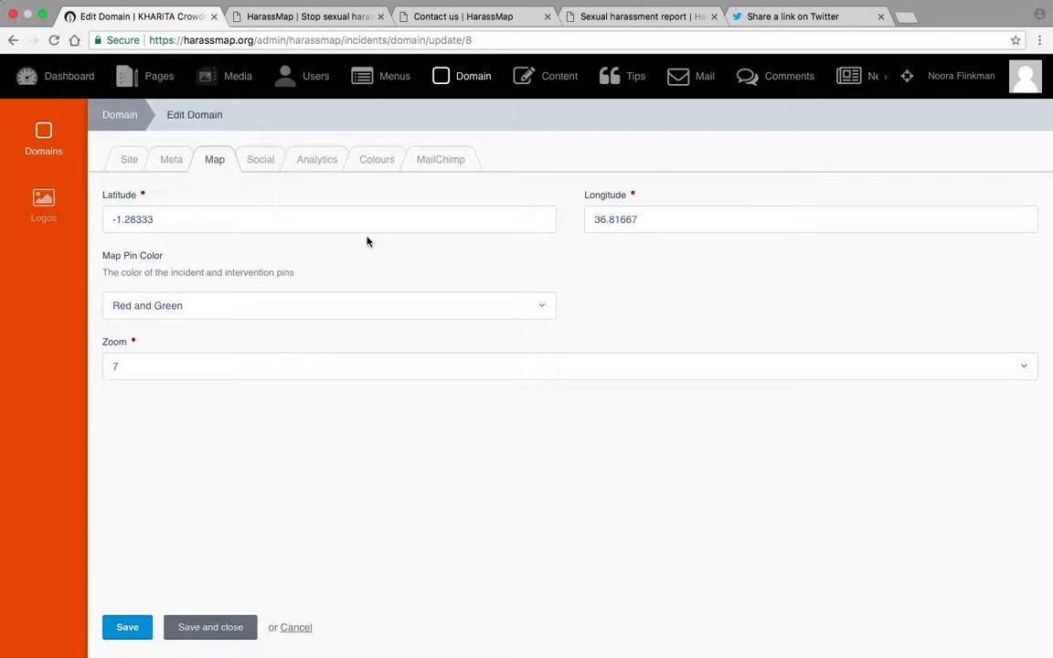
{"action": "left_click", "coordinate": [310, 16]}
{"action": "scroll", "coordinate": [496, 407], "scroll_direction": "up", "scroll_amount": 20}
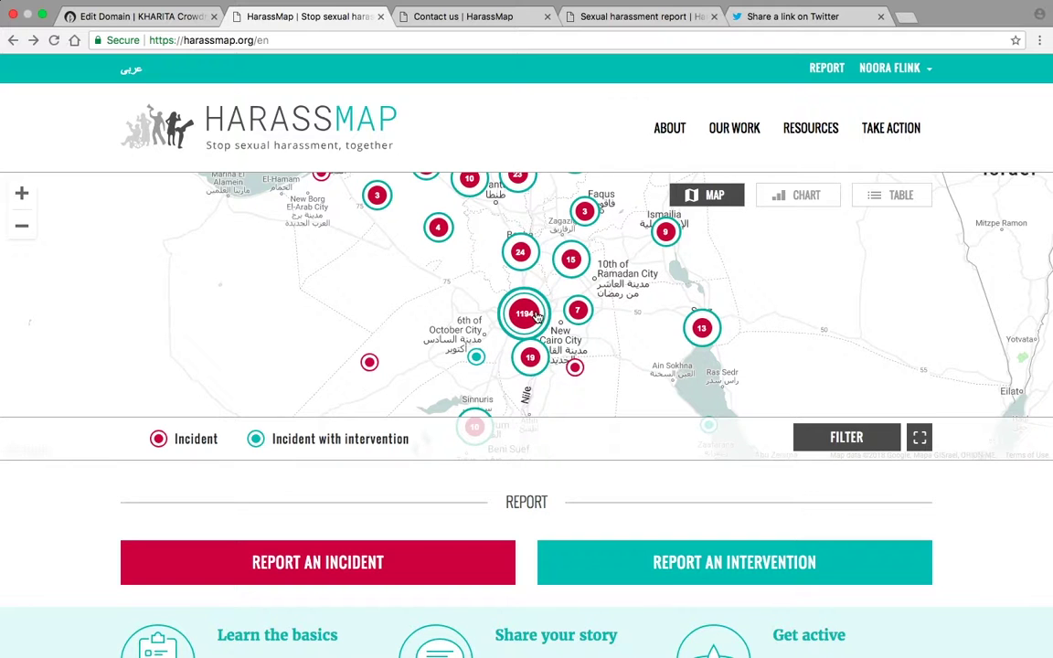
{"action": "left_click", "coordinate": [165, 17]}
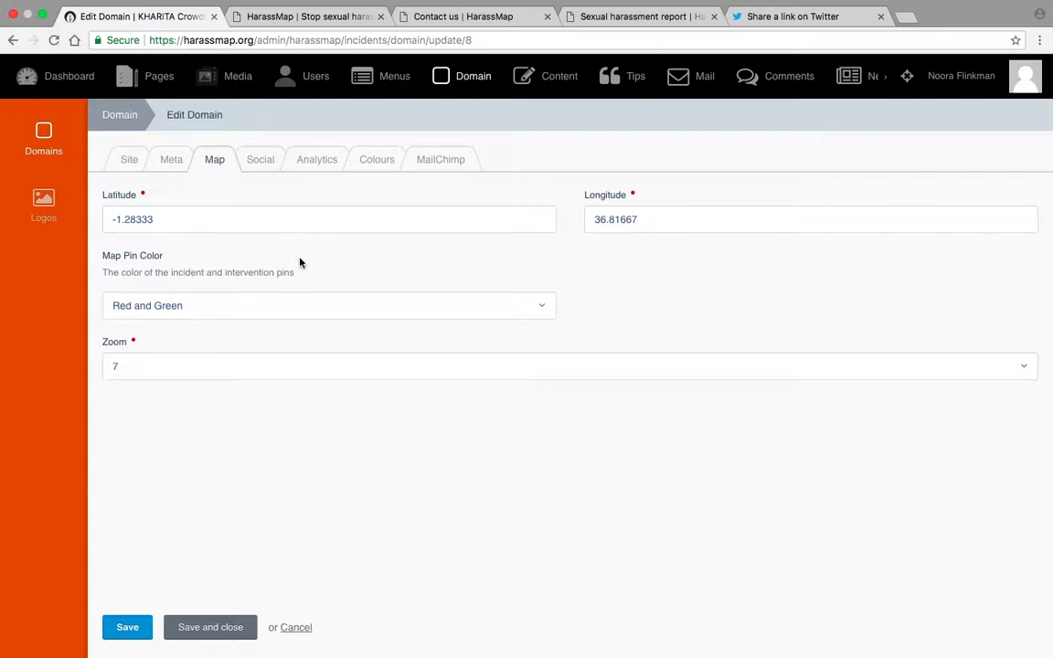
{"action": "left_click", "coordinate": [316, 222]}
{"action": "left_click", "coordinate": [695, 219]}
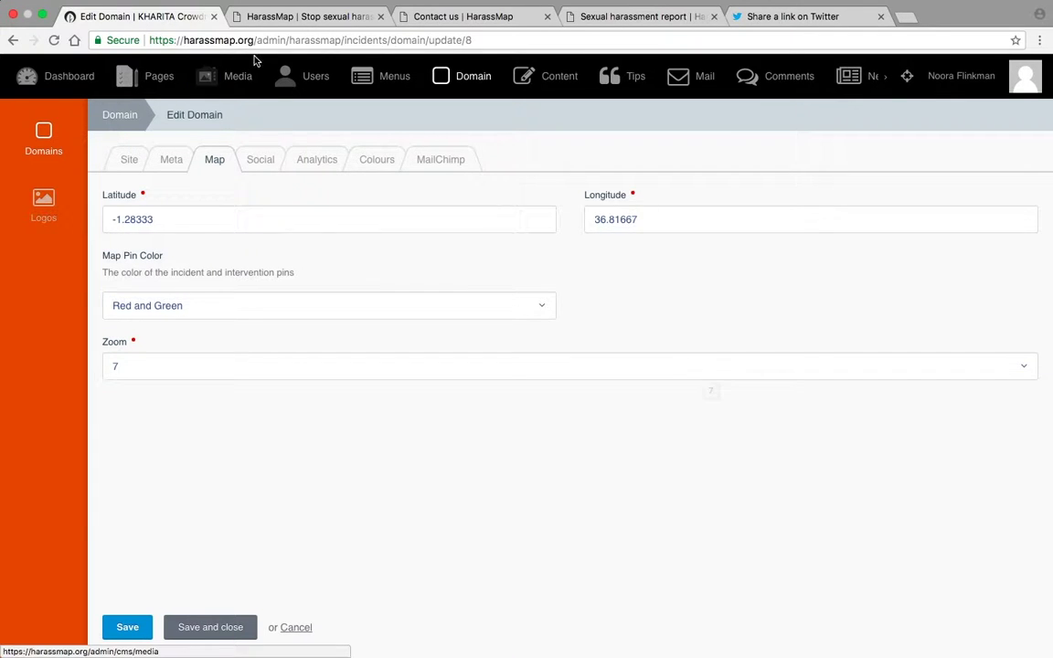
- Examine the domain's social settings, including the Facebook App Id, Twitter message and social network link fields
{"action": "left_click", "coordinate": [259, 160]}
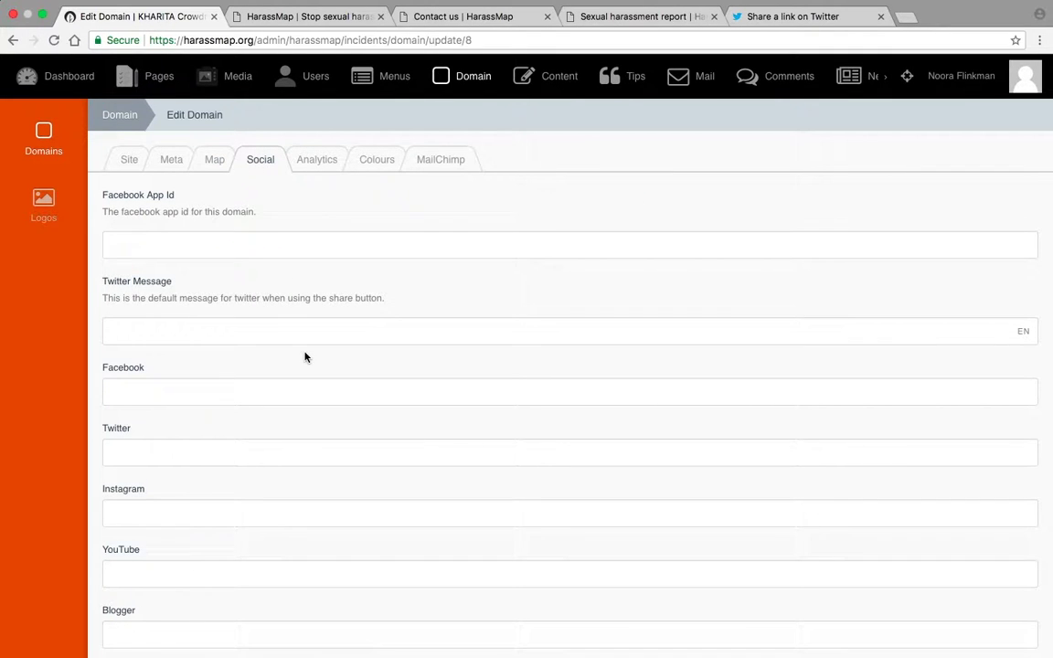
{"action": "scroll", "coordinate": [305, 356], "scroll_direction": "down", "scroll_amount": 1}
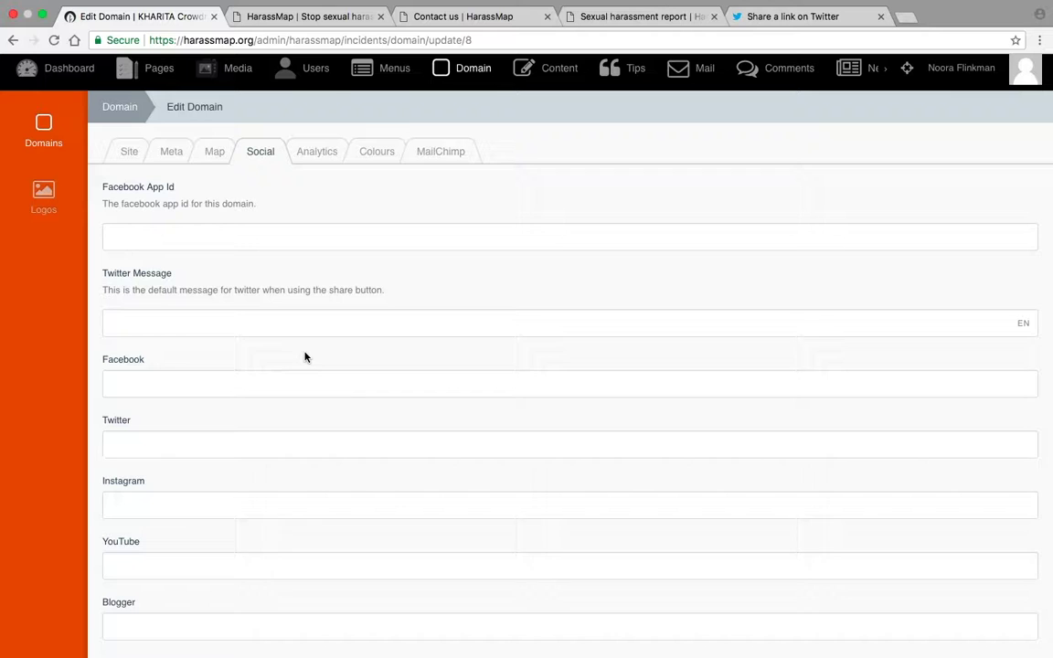
{"action": "left_click", "coordinate": [139, 238]}
- Examine the default message in the Twitter share page for a report, and return to the domain's social settings
{"action": "left_click", "coordinate": [814, 14]}
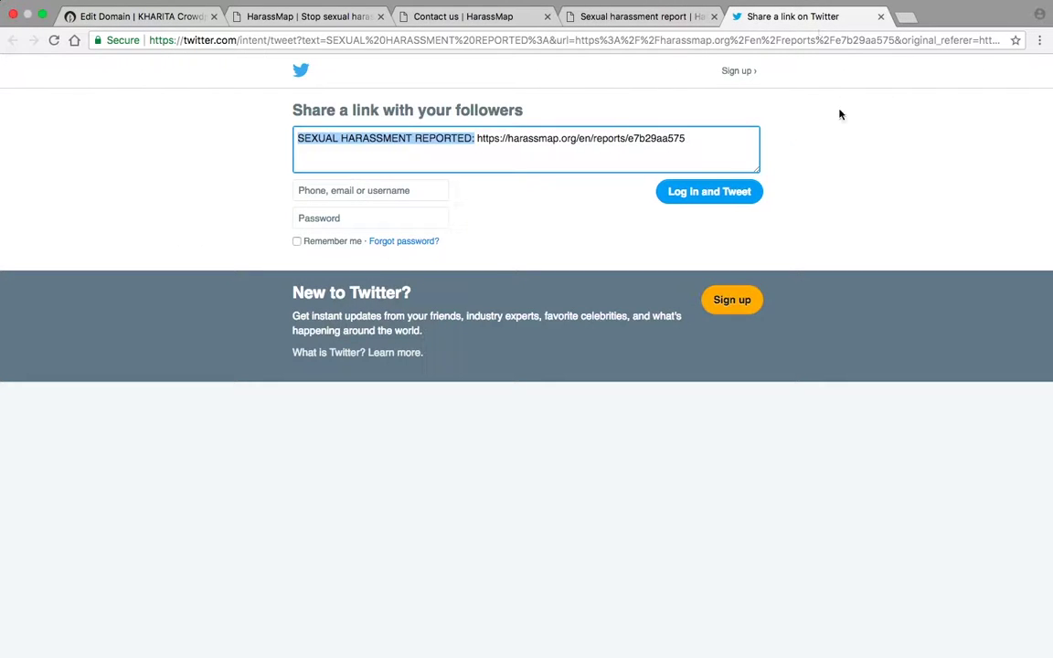
{"action": "left_click", "coordinate": [682, 140]}
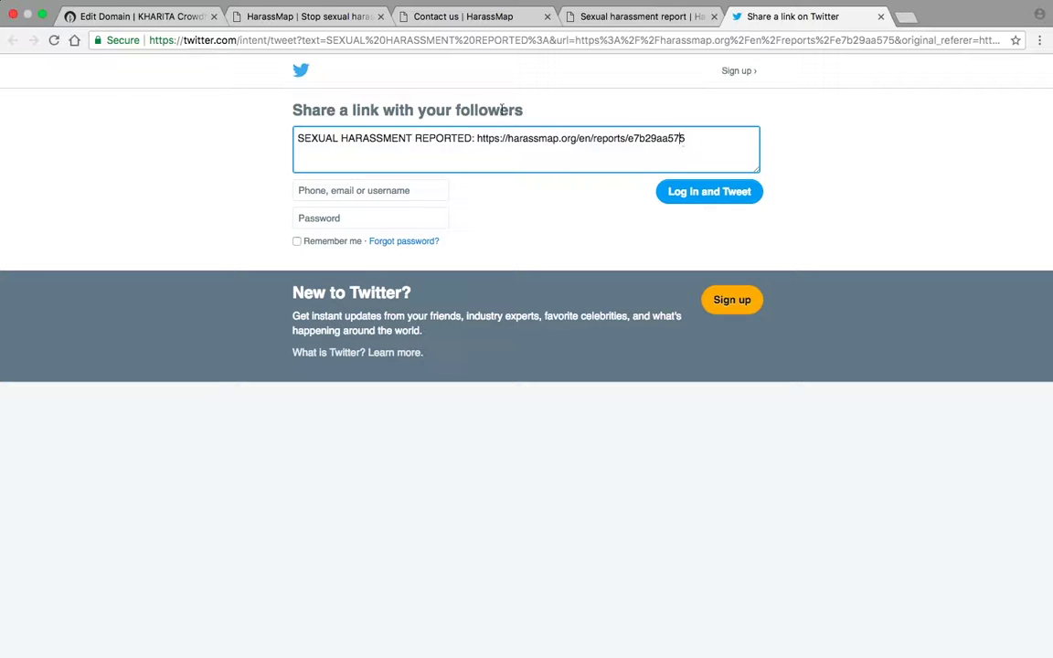
{"action": "left_click", "coordinate": [475, 141]}
{"action": "left_click_drag", "start_coordinate": [475, 141], "coordinate": [294, 137]}
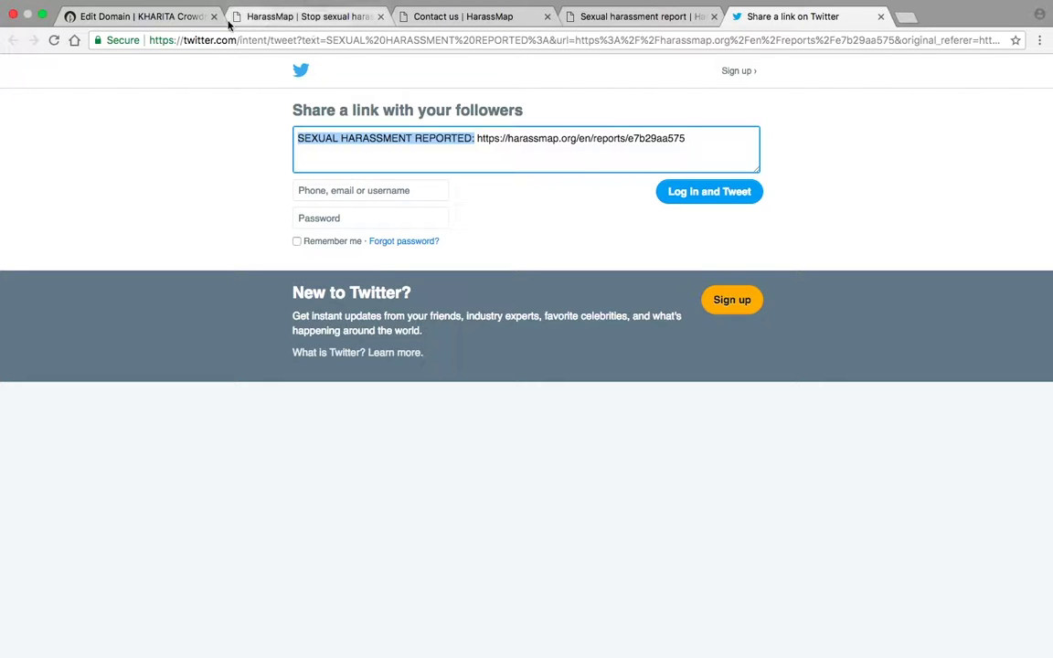
{"action": "left_click", "coordinate": [153, 18]}
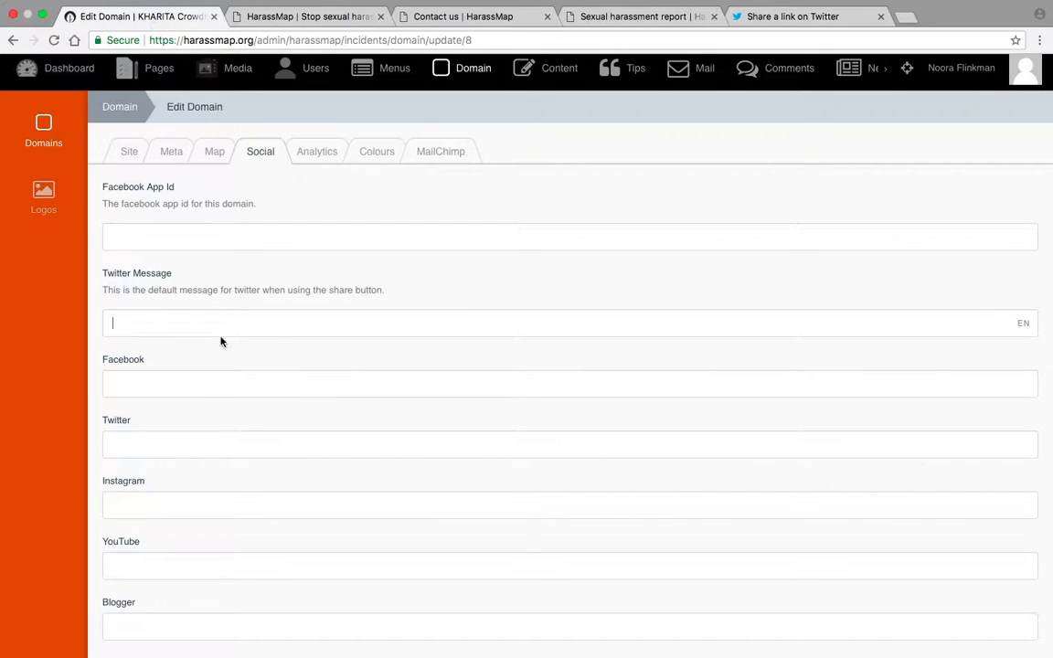
{"action": "scroll", "coordinate": [153, 494], "scroll_direction": "down", "scroll_amount": 2}
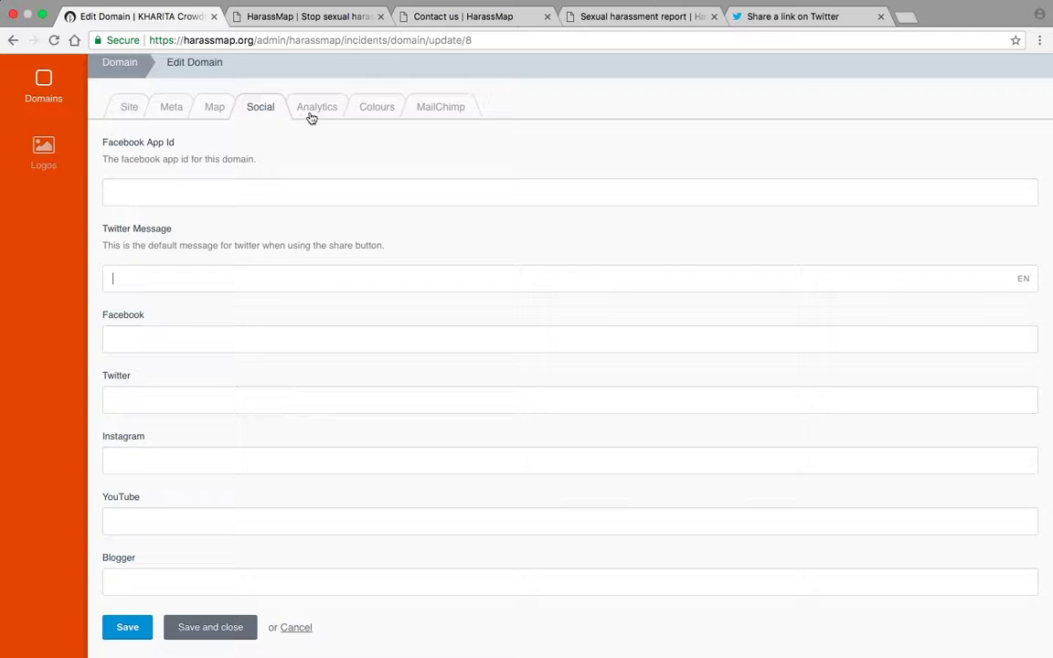
- Examine the domain's Google Analytics key field and its colour settings from the header down to the button colours
{"action": "left_click", "coordinate": [317, 107]}
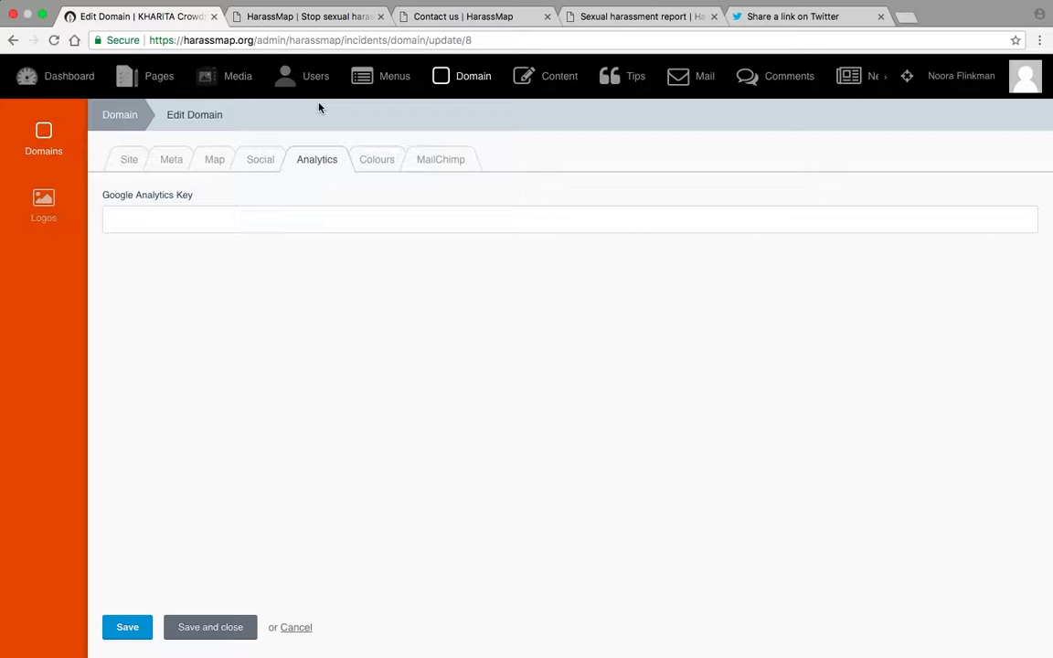
{"action": "left_click", "coordinate": [377, 160]}
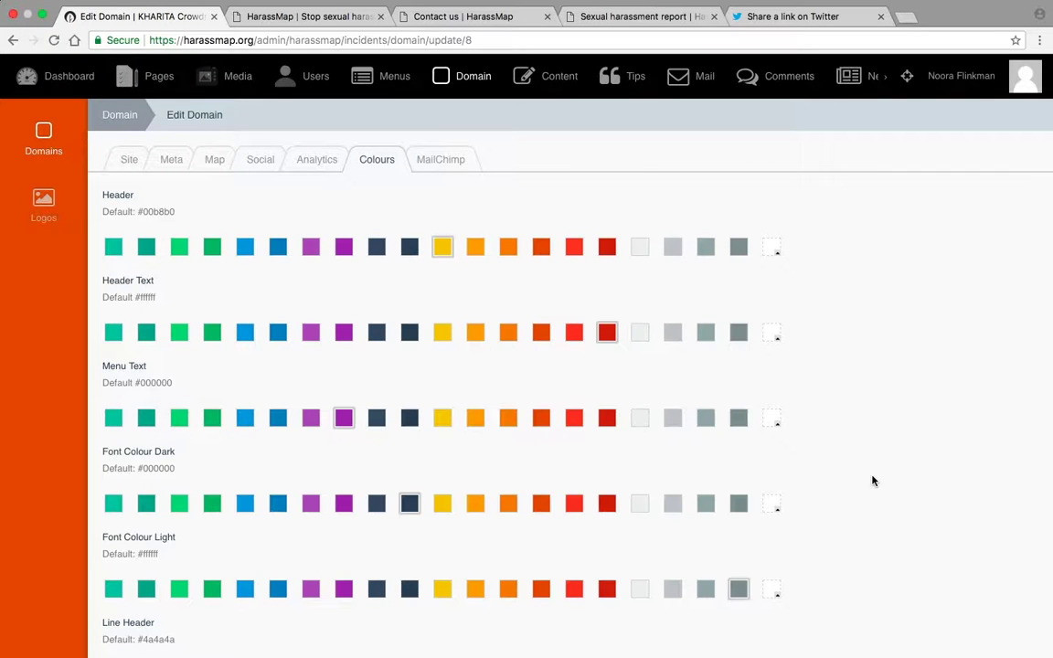
{"action": "scroll", "coordinate": [872, 481], "scroll_direction": "down", "scroll_amount": 1}
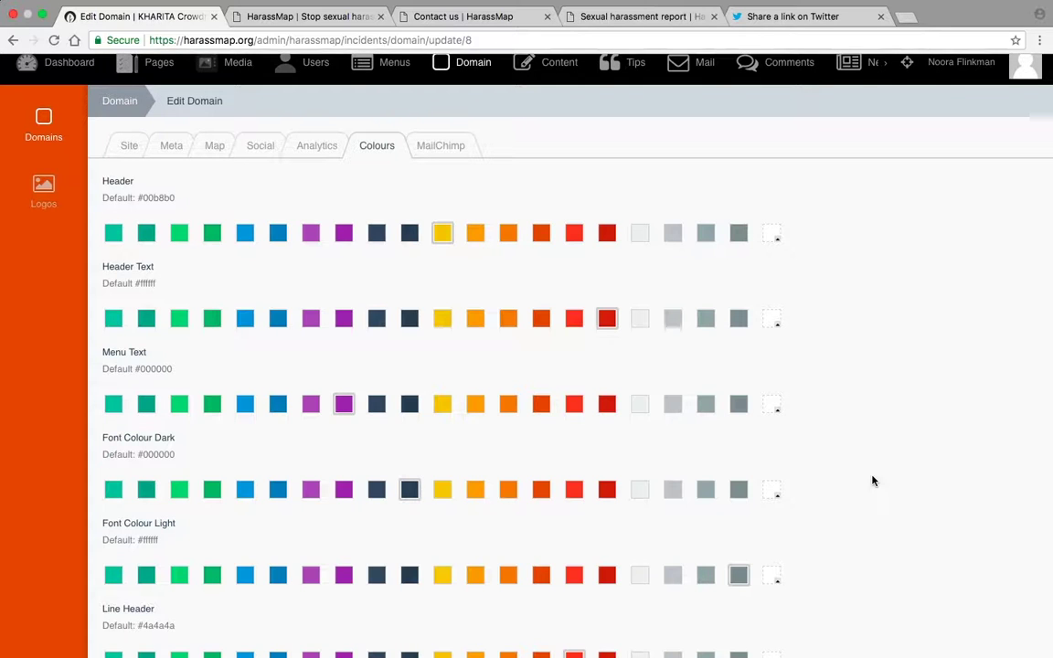
{"action": "scroll", "coordinate": [872, 481], "scroll_direction": "down", "scroll_amount": 1}
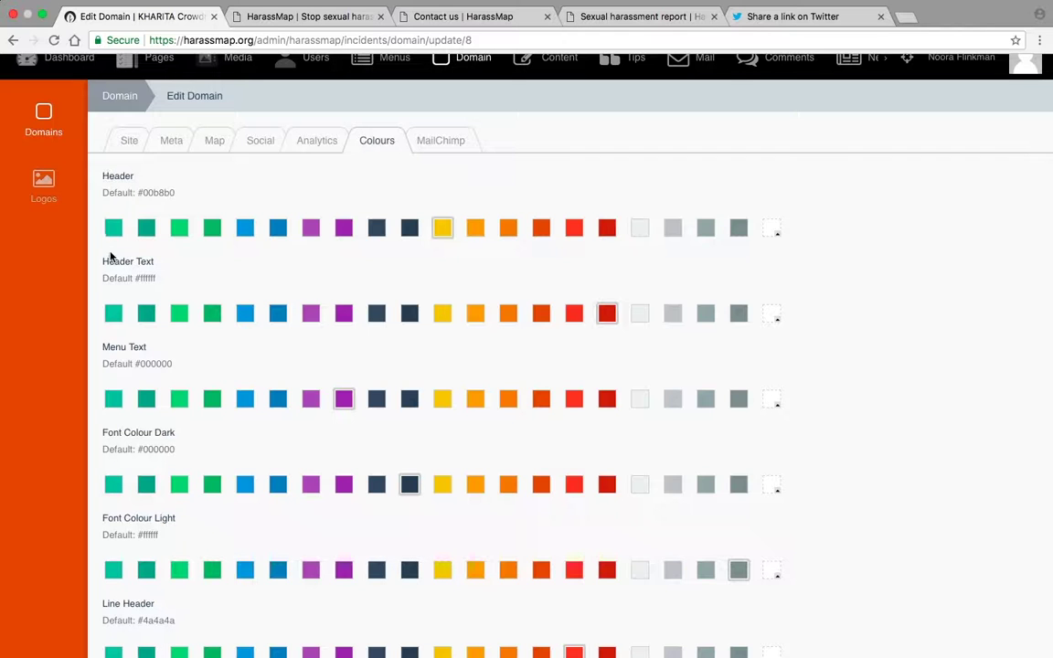
{"action": "scroll", "coordinate": [210, 375], "scroll_direction": "down", "scroll_amount": 1}
{"action": "scroll", "coordinate": [214, 381], "scroll_direction": "down", "scroll_amount": 3}
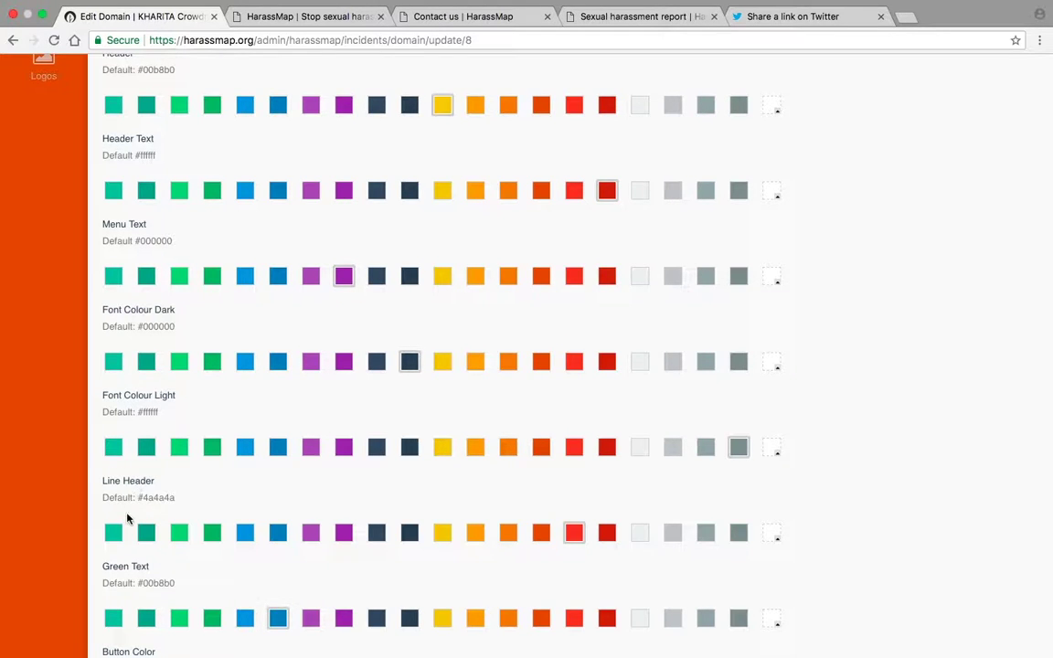
{"action": "scroll", "coordinate": [100, 516], "scroll_direction": "down", "scroll_amount": 3}
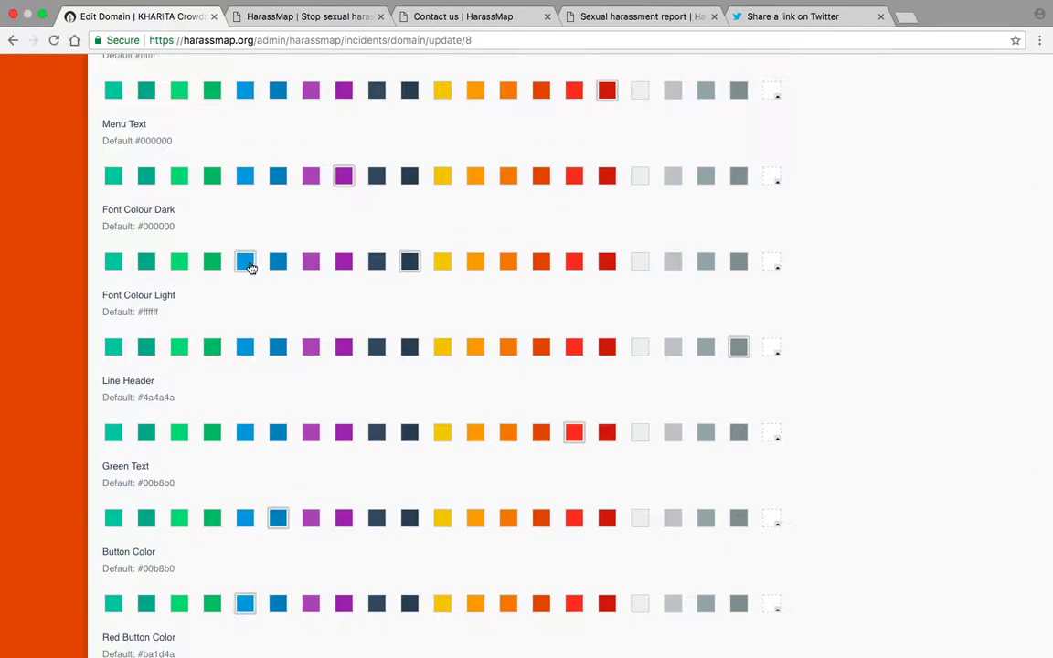
- Set Font Colour Dark to light blue and Font Colour Light to light purple, and select the option to reset all colours
{"action": "left_click", "coordinate": [248, 265]}
{"action": "left_click", "coordinate": [313, 350]}
{"action": "scroll", "coordinate": [384, 418], "scroll_direction": "down", "scroll_amount": 8}
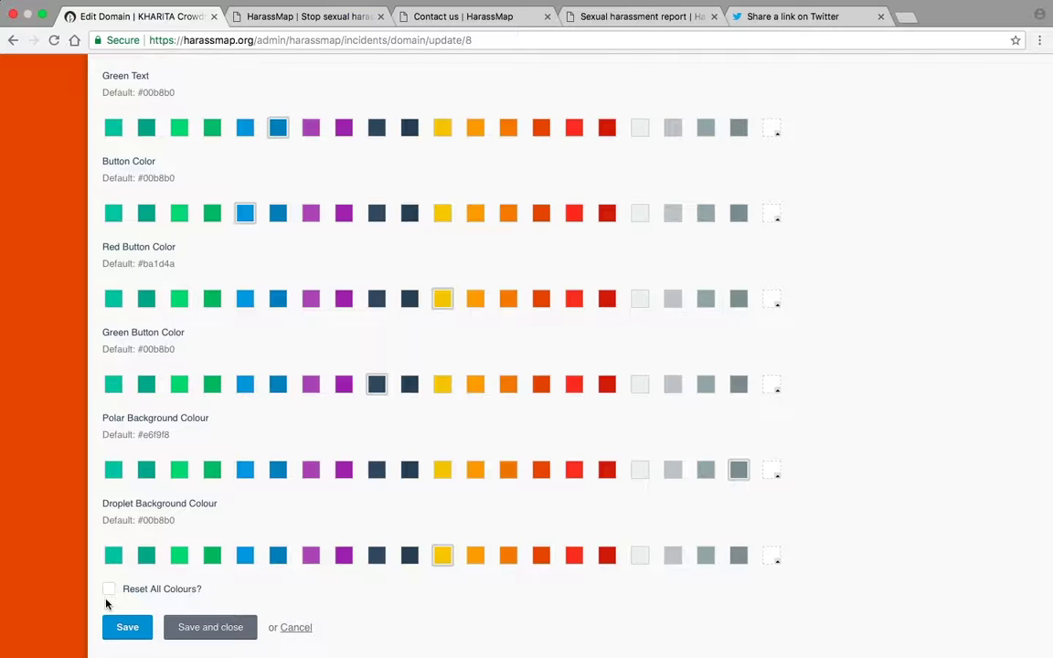
{"action": "left_click", "coordinate": [110, 592]}
- Examine the domain's MailChimp settings, covering the API key and List ID fields
{"action": "scroll", "coordinate": [370, 487], "scroll_direction": "up", "scroll_amount": 10}
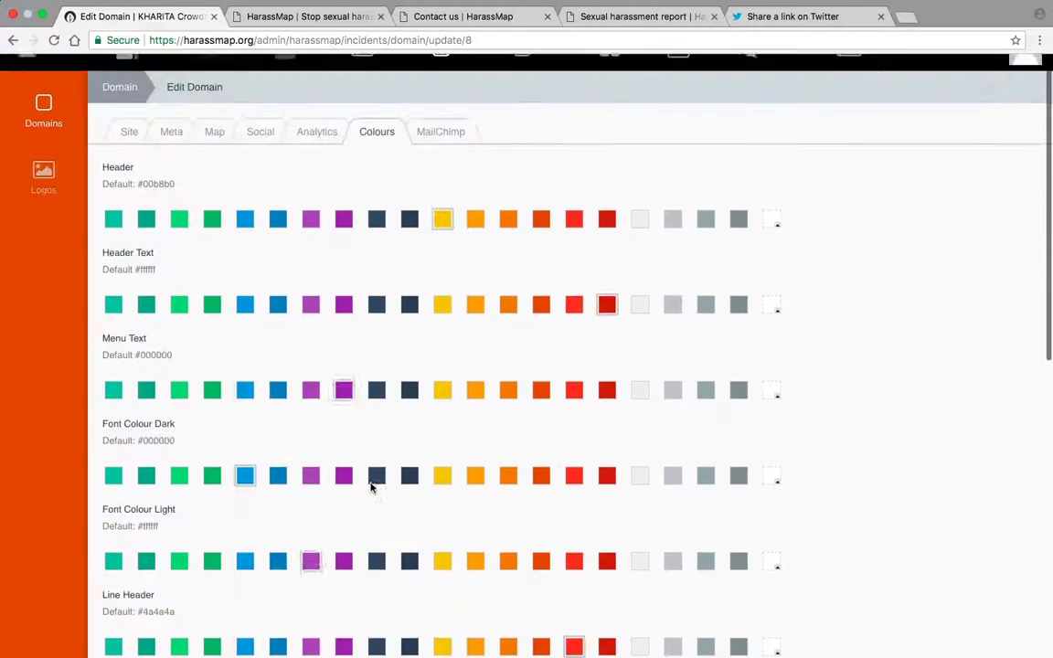
{"action": "left_click", "coordinate": [448, 163]}
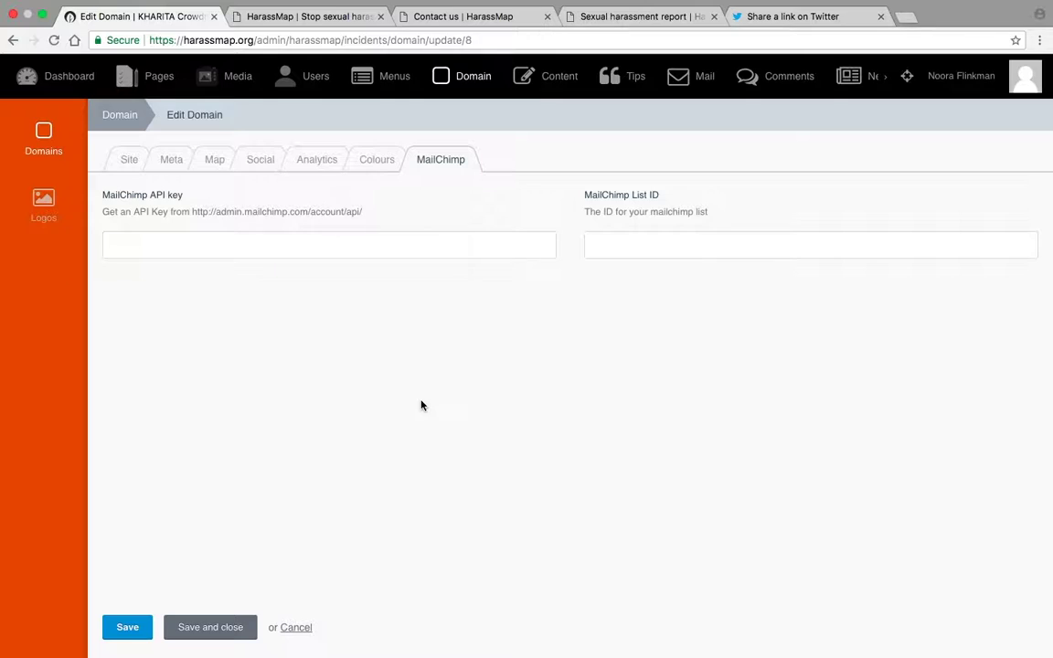
- Switch to the guide open in Adobe Reader and examine "Step 5: Customizing Your Domain", including its Logo section
{"action": "key", "text": "ctrl+Up"}
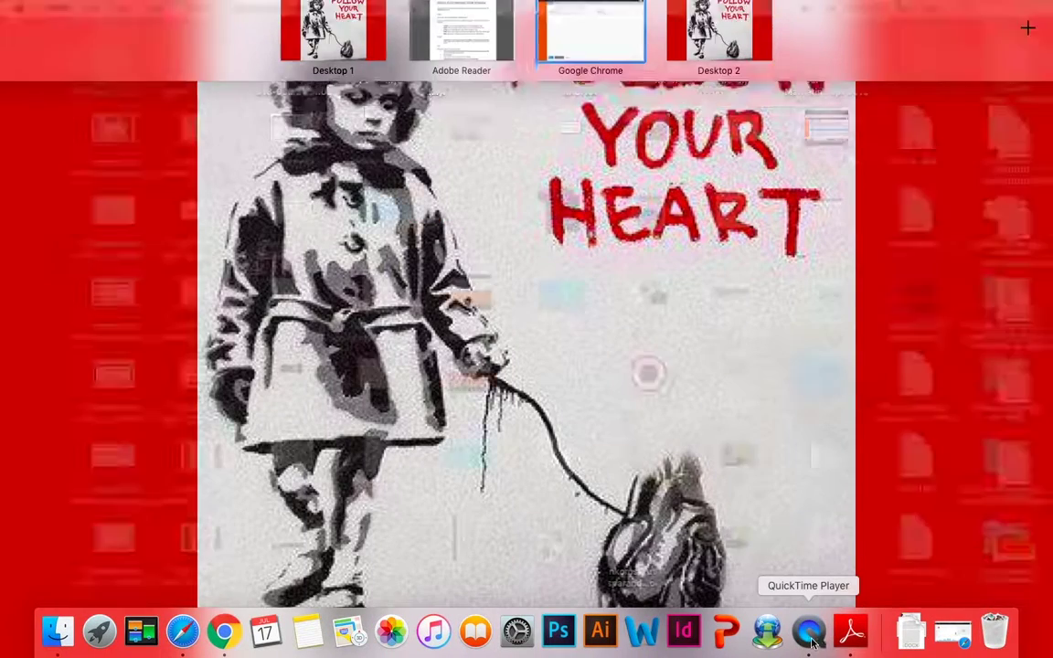
{"action": "left_click", "coordinate": [810, 632]}
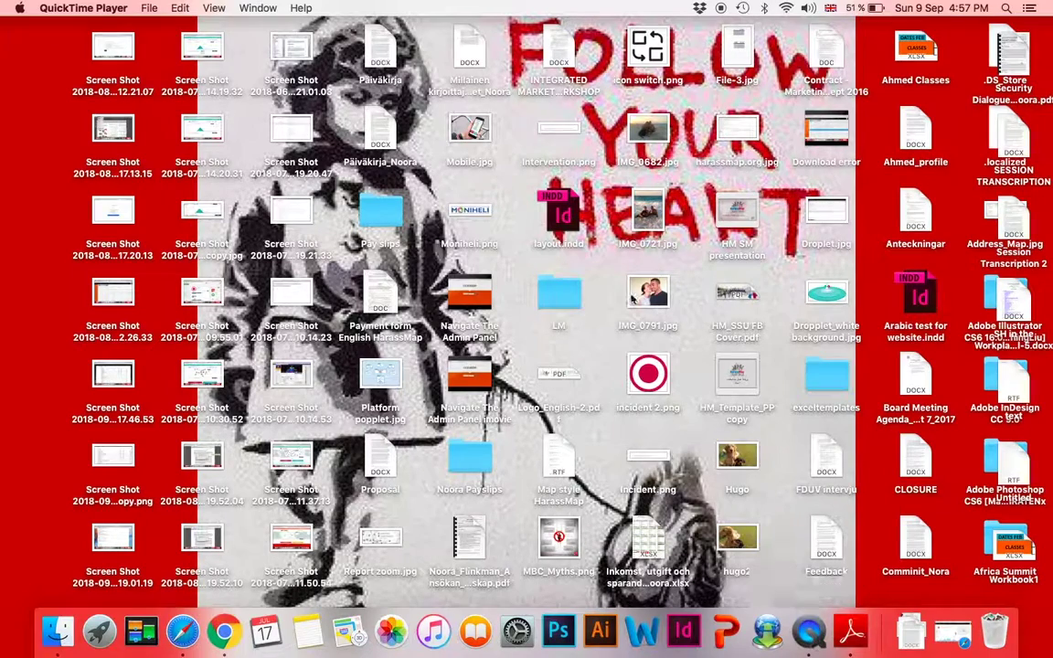
{"action": "key", "text": "ctrl+Up"}
{"action": "mouse_move", "coordinate": [449, 17]}
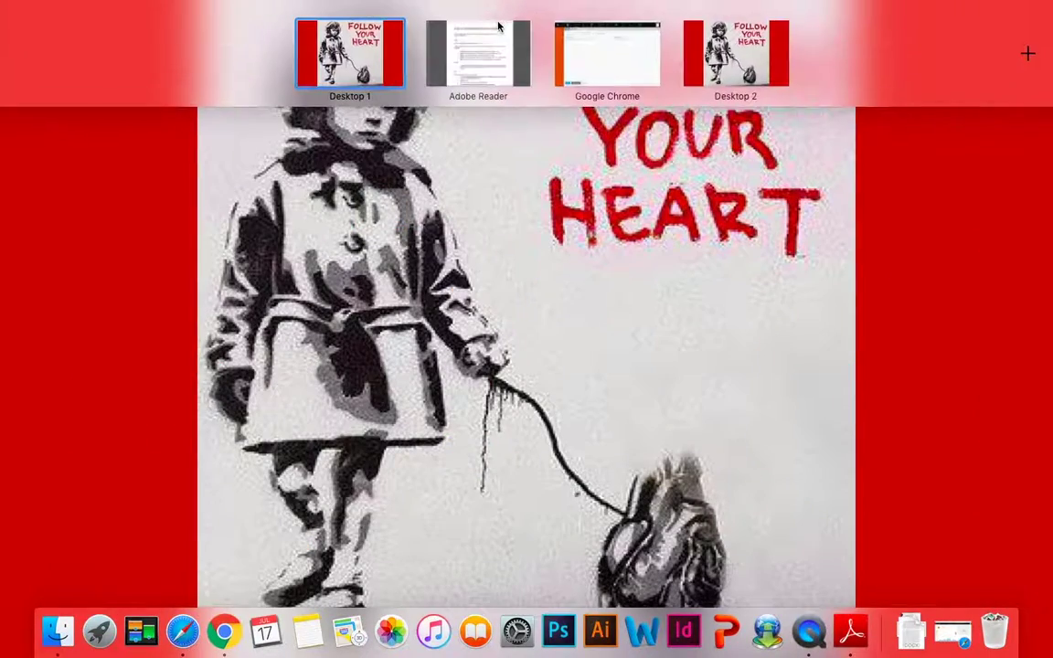
{"action": "left_click", "coordinate": [477, 46]}
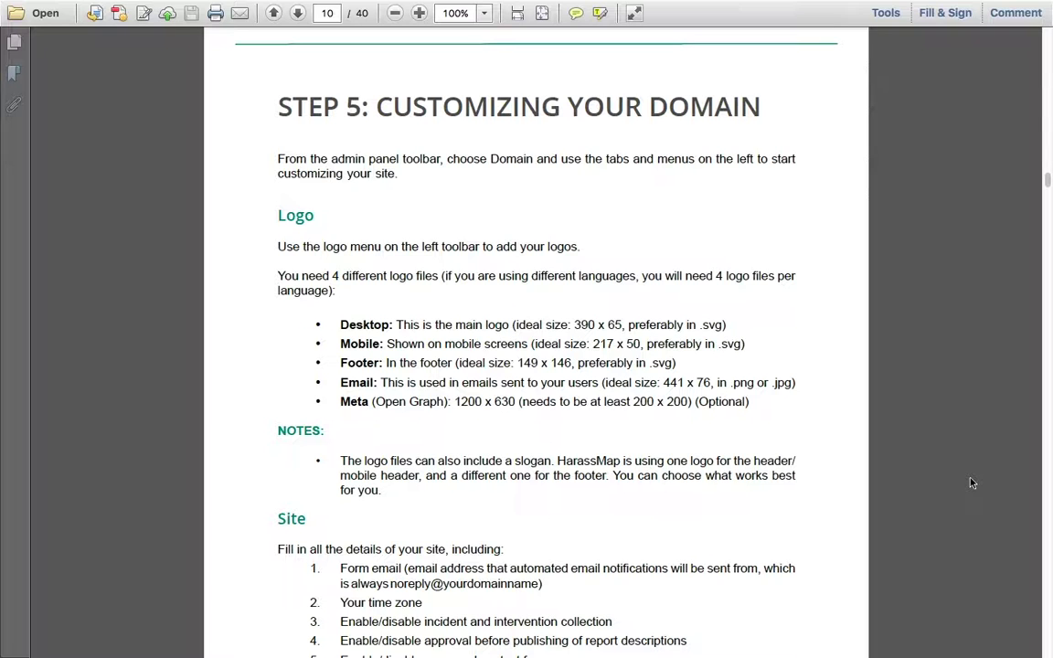
{"action": "left_click_drag", "start_coordinate": [368, 108], "coordinate": [297, 112]}
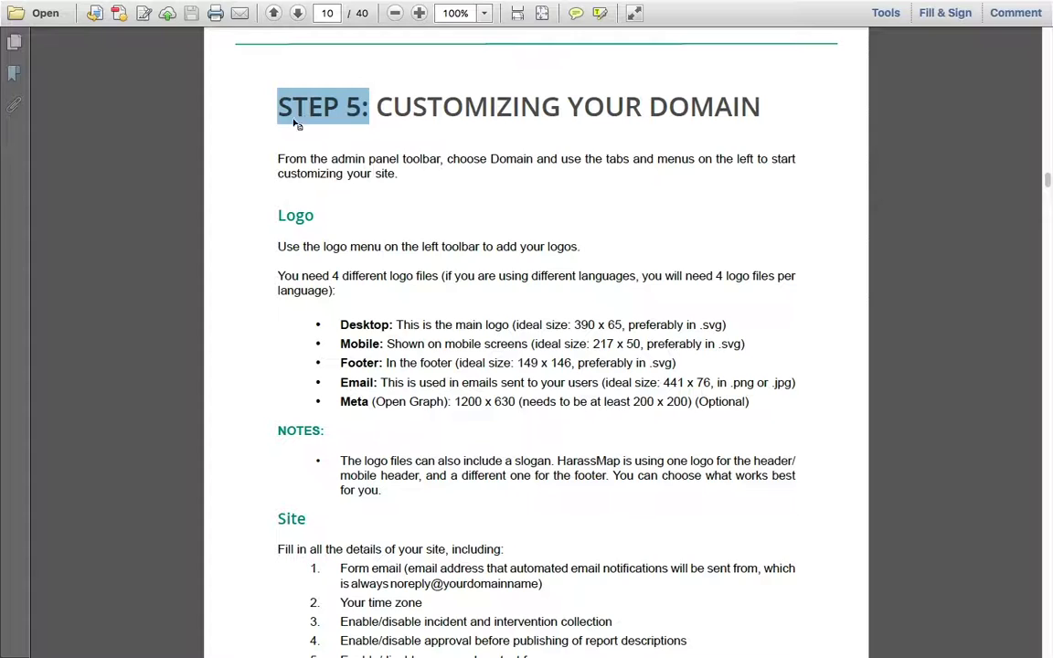
{"action": "left_click", "coordinate": [290, 221]}
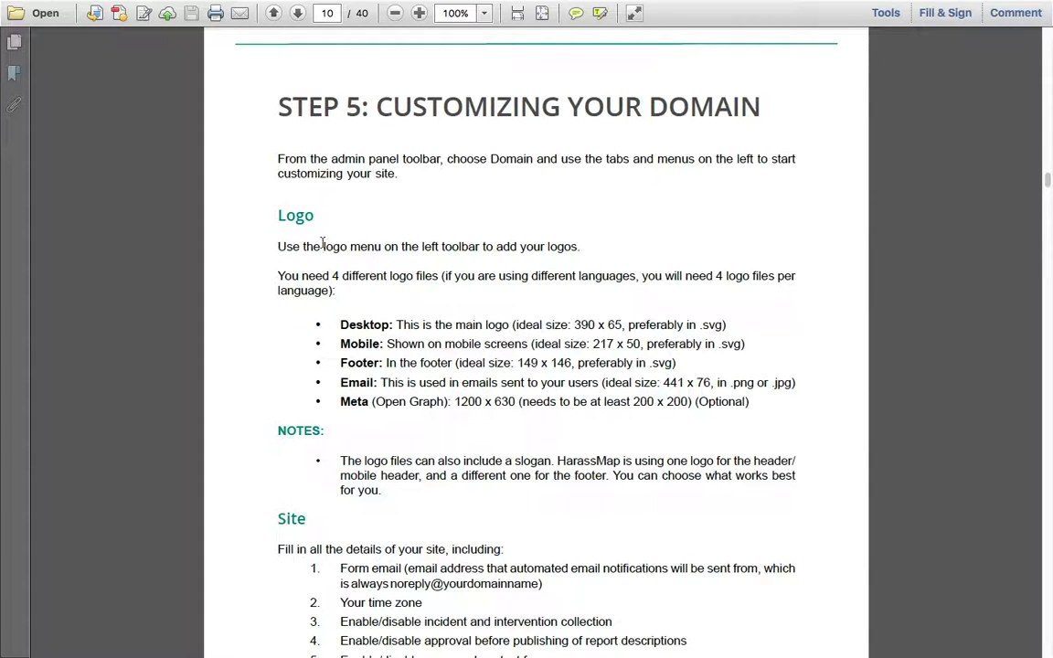